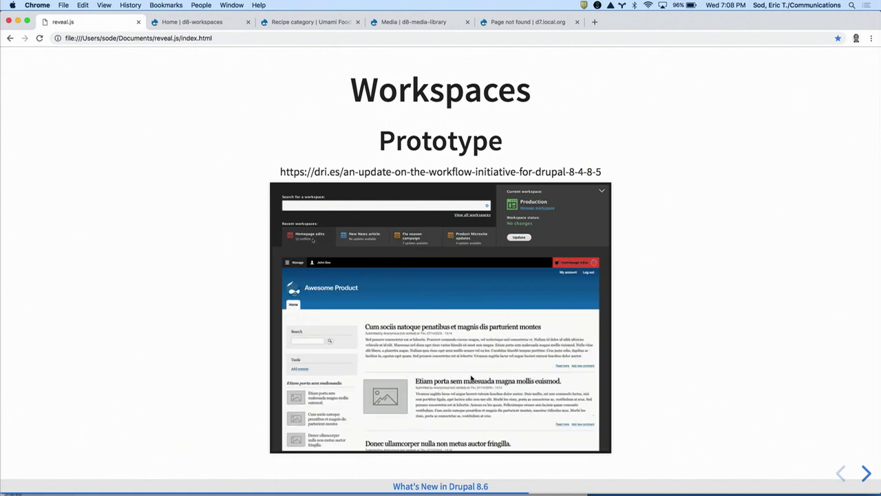
Advance the Workspaces slides from the prototype to the one about switching to the stage workspace
triple_click(569, 172)
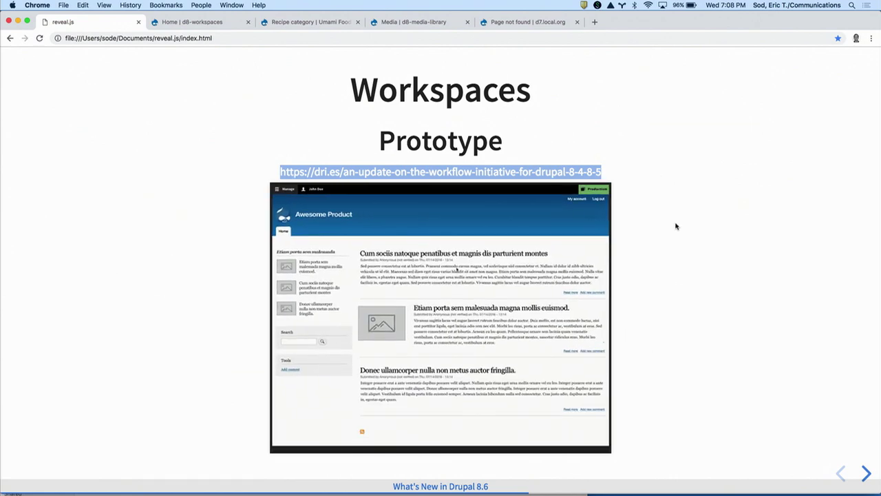
left_click(676, 226)
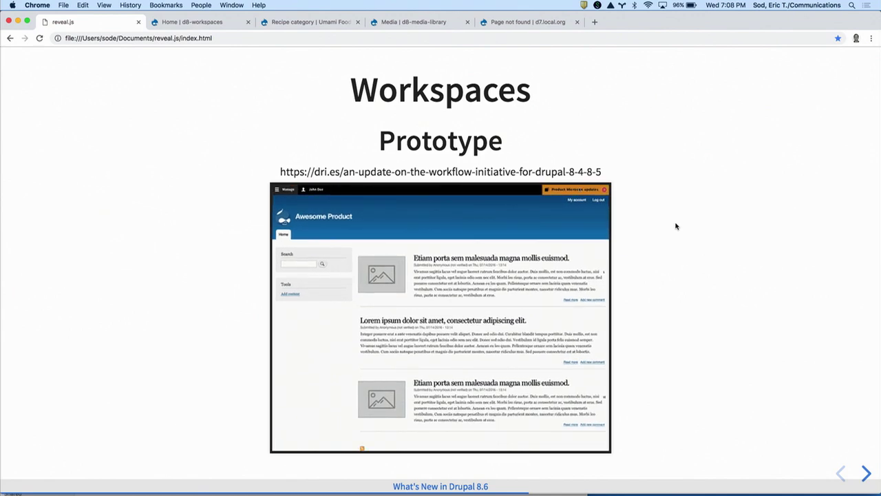
key("Right")
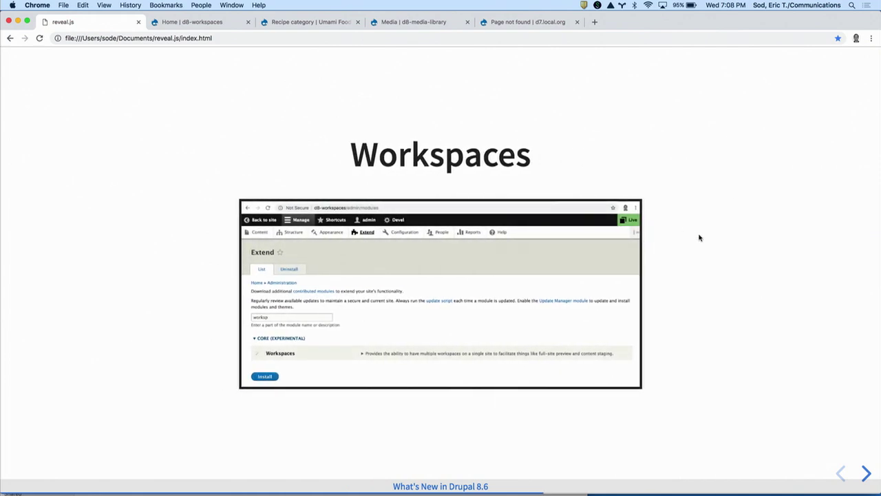
key("Right")
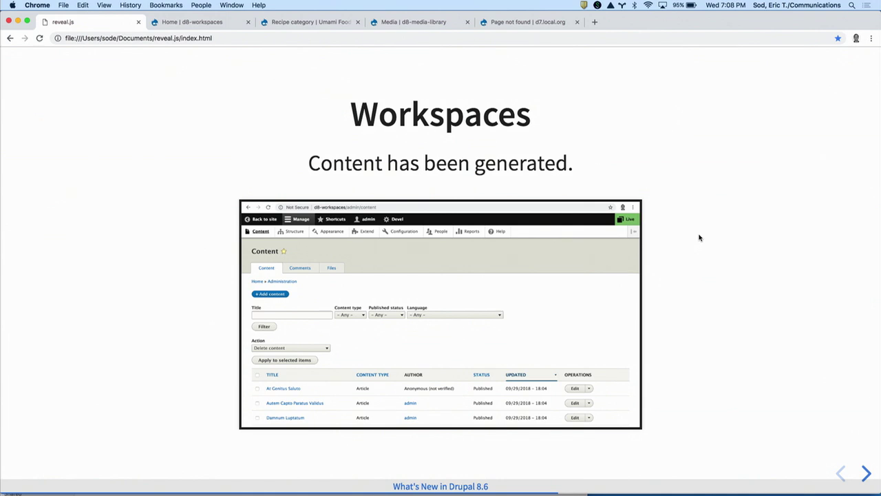
key("Right")
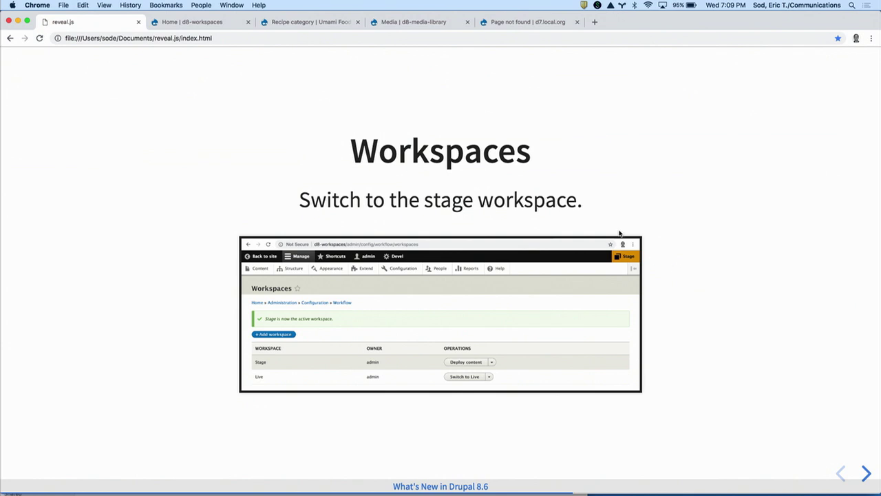
Open the Workspaces configuration page on the d8-workspaces site
left_click(240, 26)
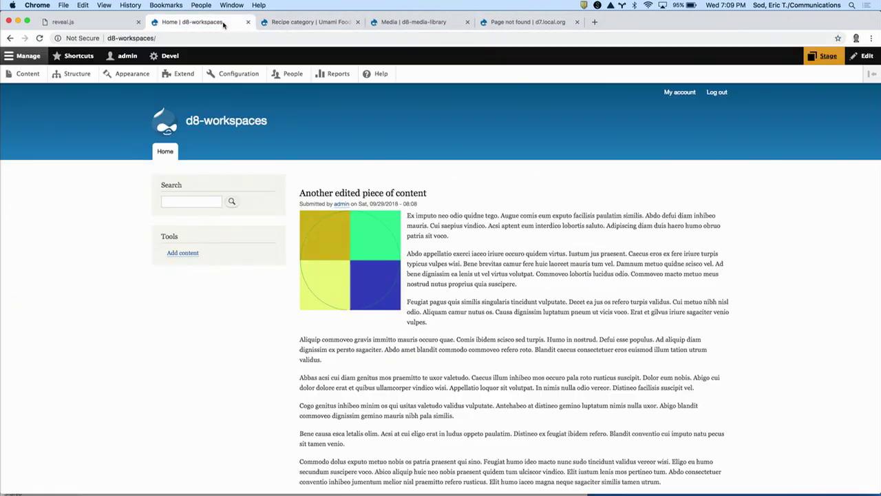
left_click(246, 74)
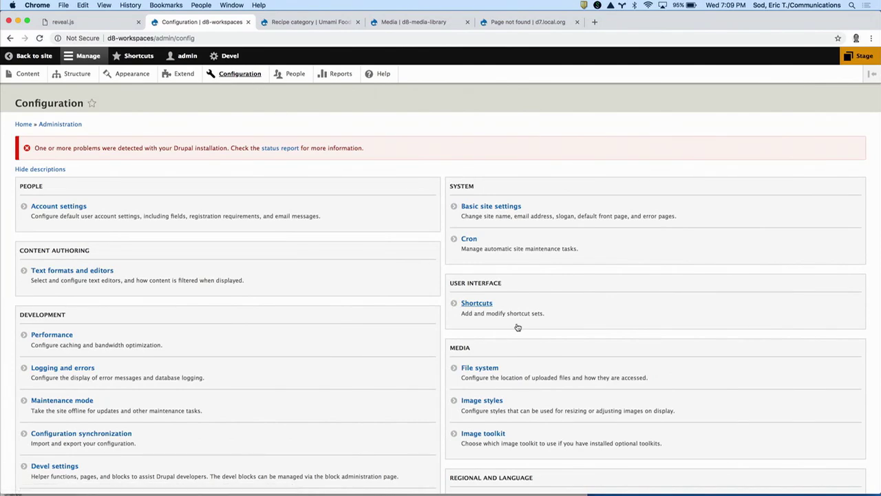
scroll(517, 325, "down", 5)
left_click(481, 226)
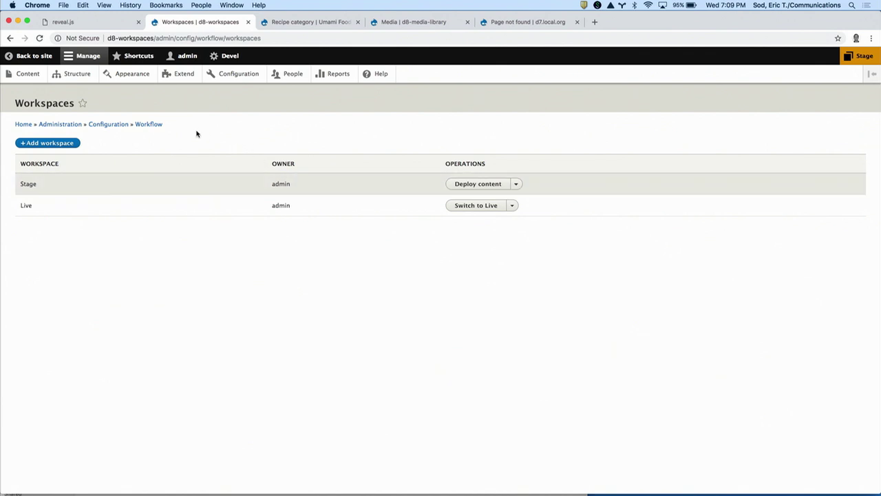
Return to the reveal.js presentation and advance to the slide showing where to deploy content
left_click(104, 25)
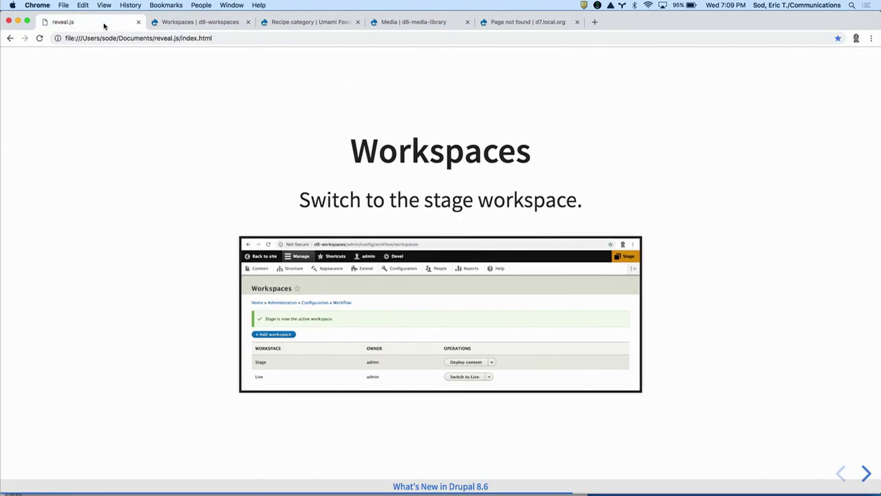
key("Right")
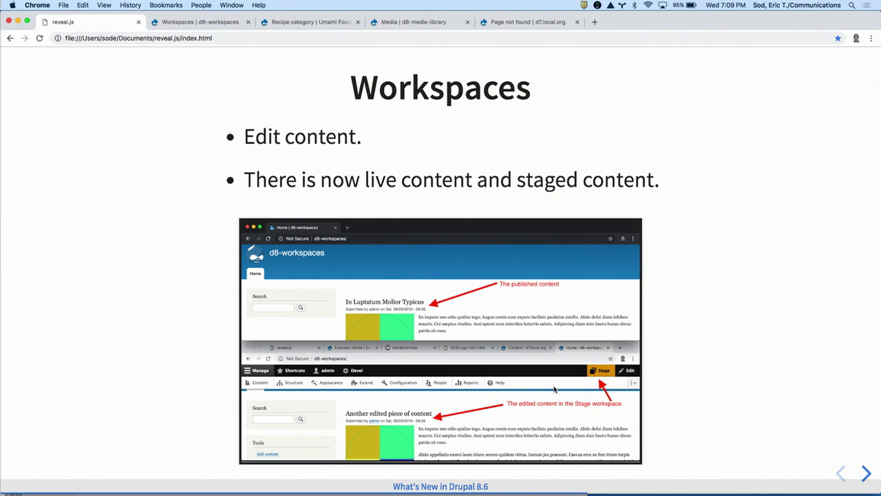
key("Right")
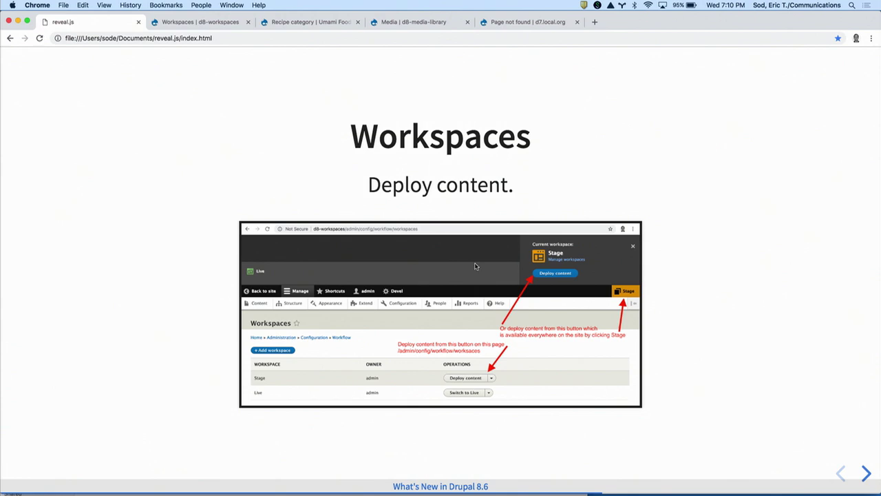
Open the Stage workspace's deployment page from the d8-workspaces home page and cancel the deployment
left_click(223, 23)
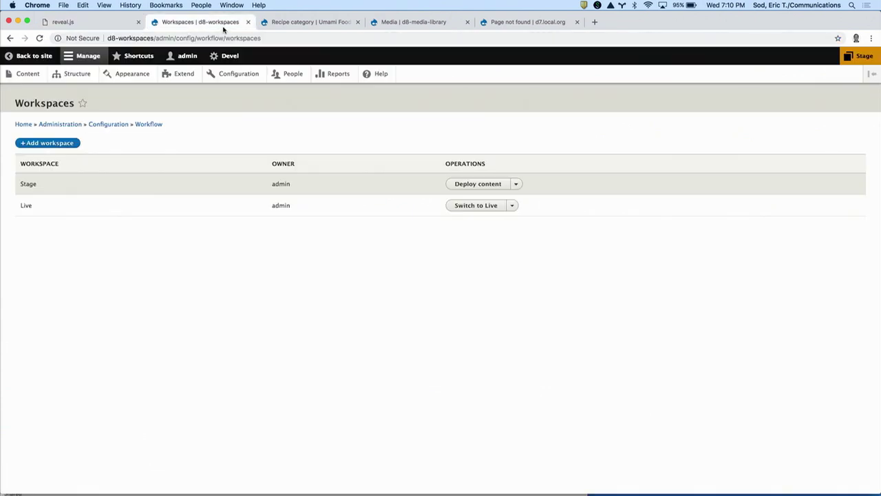
left_click(35, 56)
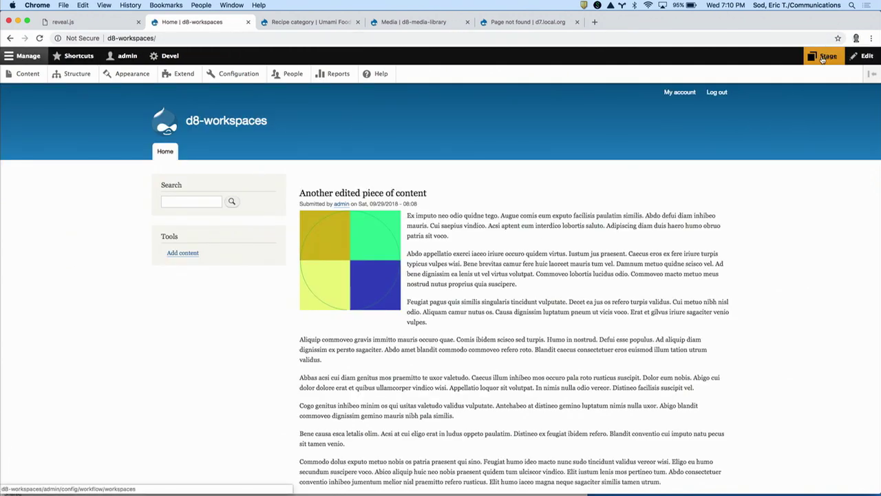
left_click(824, 58)
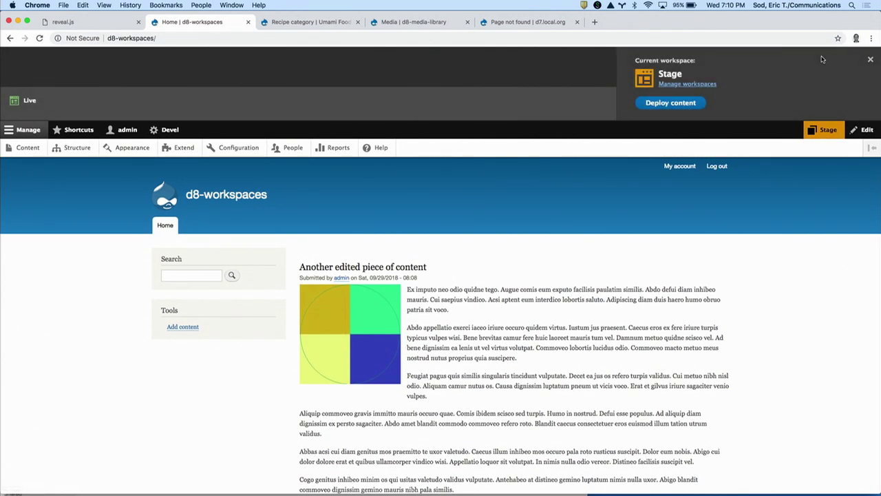
left_click(686, 104)
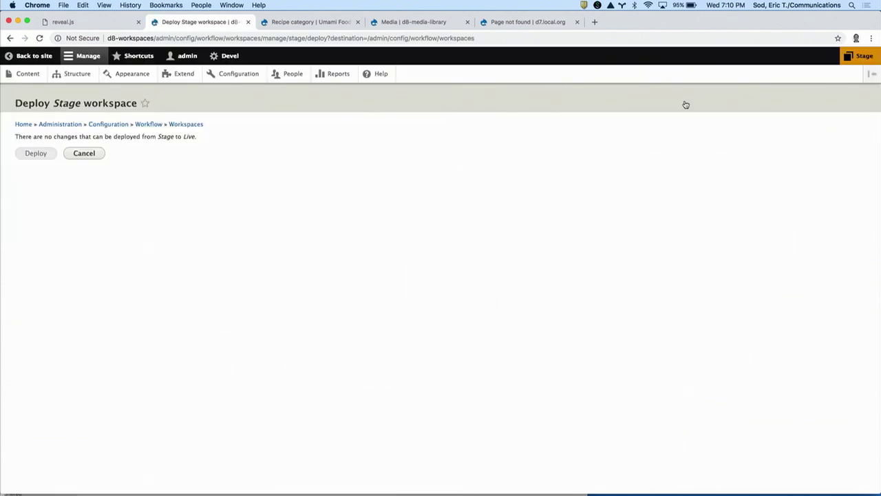
left_click(88, 152)
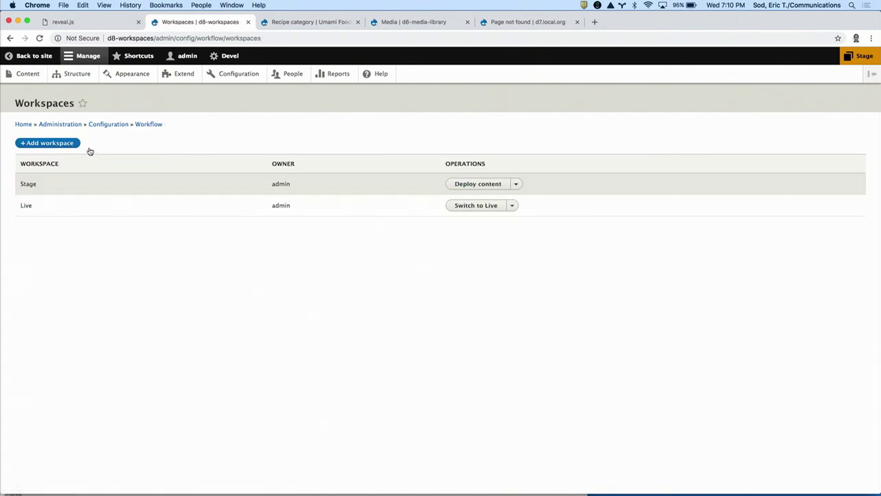
Go back to the d8-workspaces home page and expand the current workspace's switcher area
left_click(39, 56)
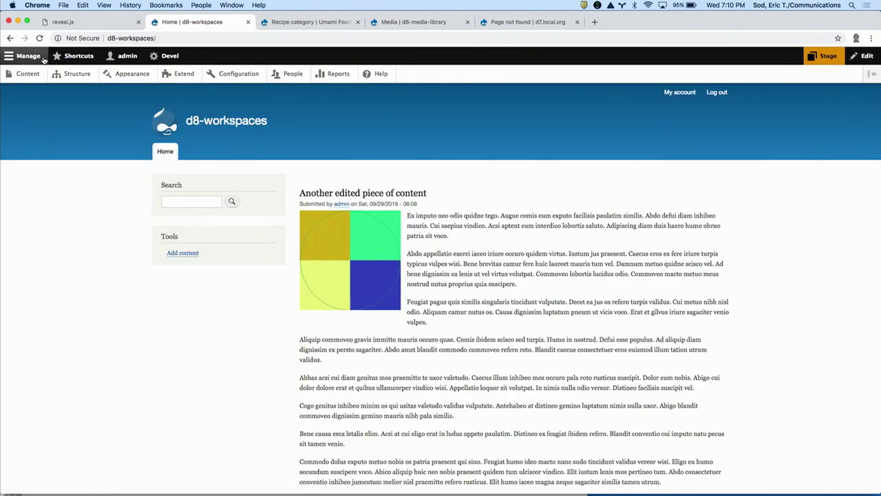
left_click(816, 58)
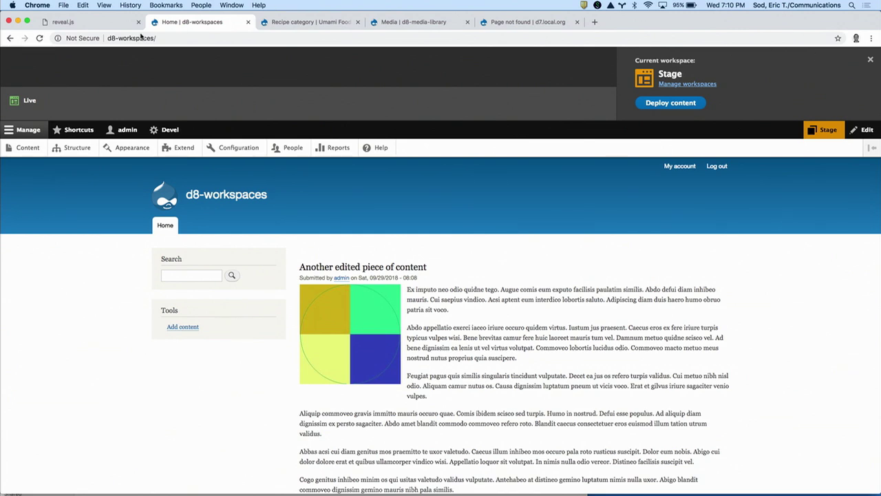
Return to the reveal.js presentation and advance through the content deployment slides to the Layouts title slide
left_click(99, 24)
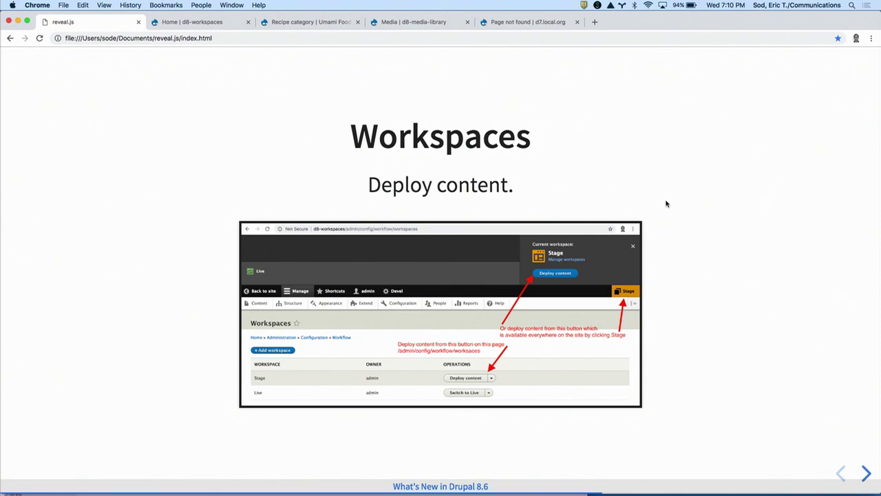
key("Right")
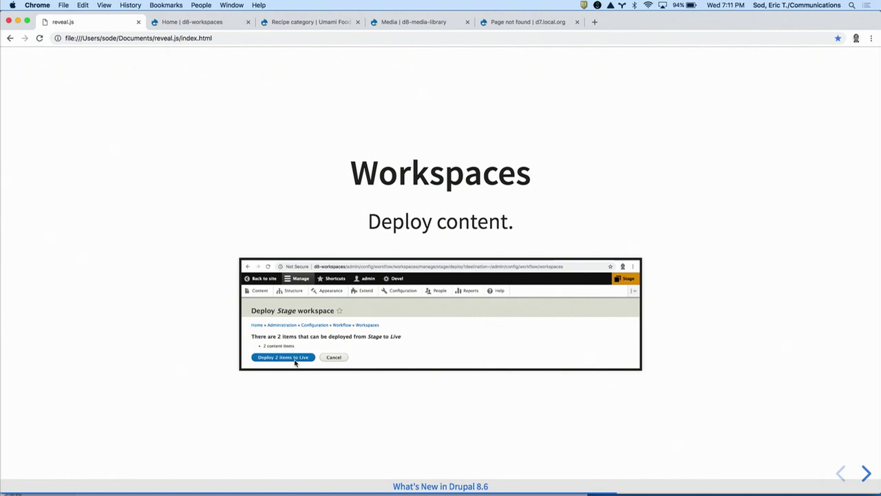
key("Right")
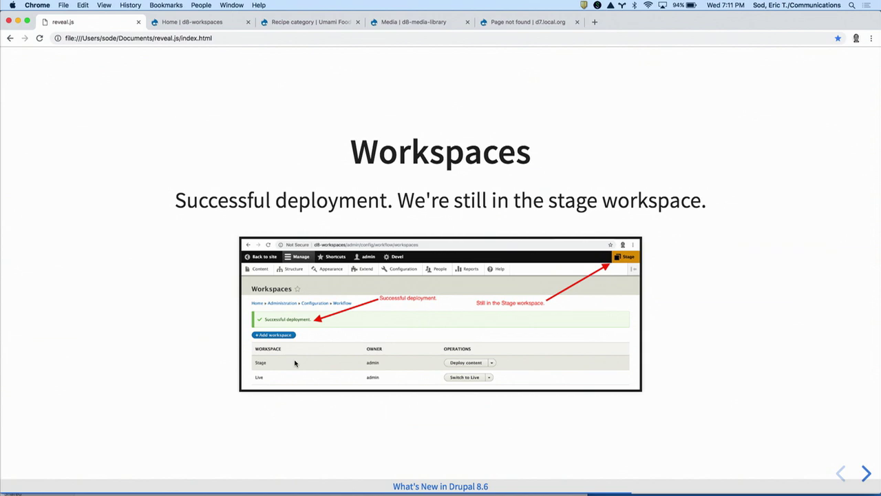
key("Right")
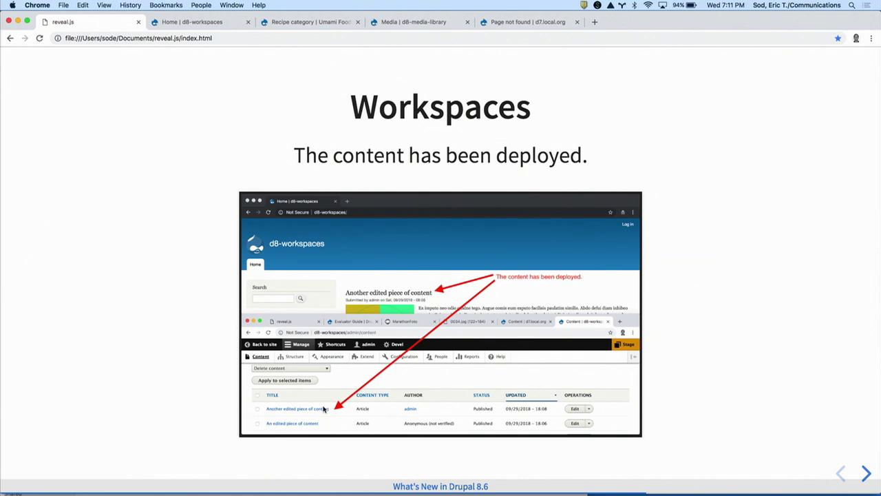
key("Right")
key("Left")
key("Right")
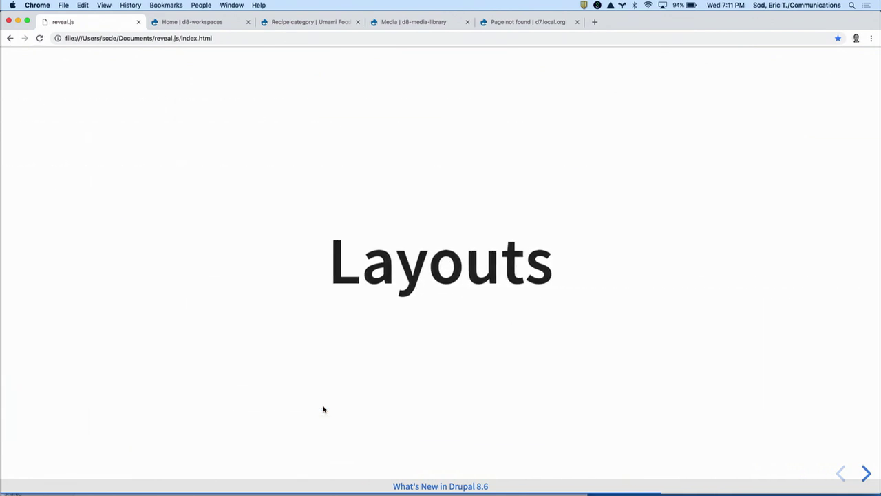
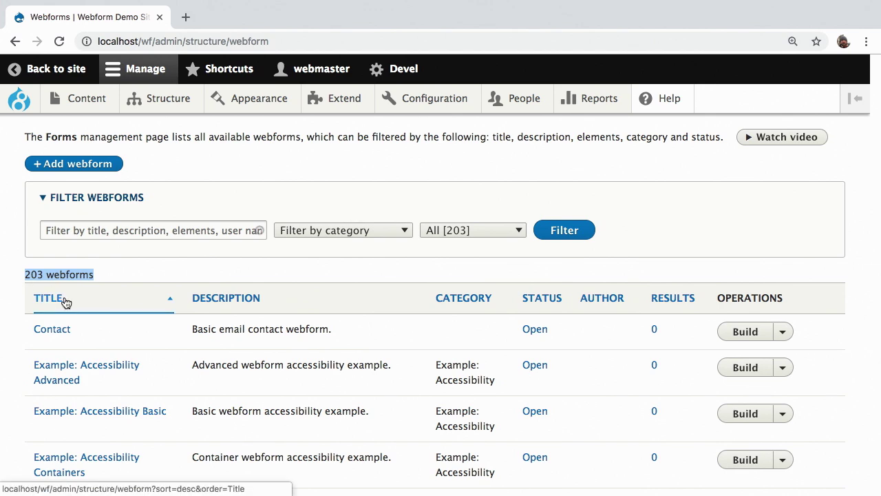
Open the Contact webform and bring up its element list for building
left_click(60, 334)
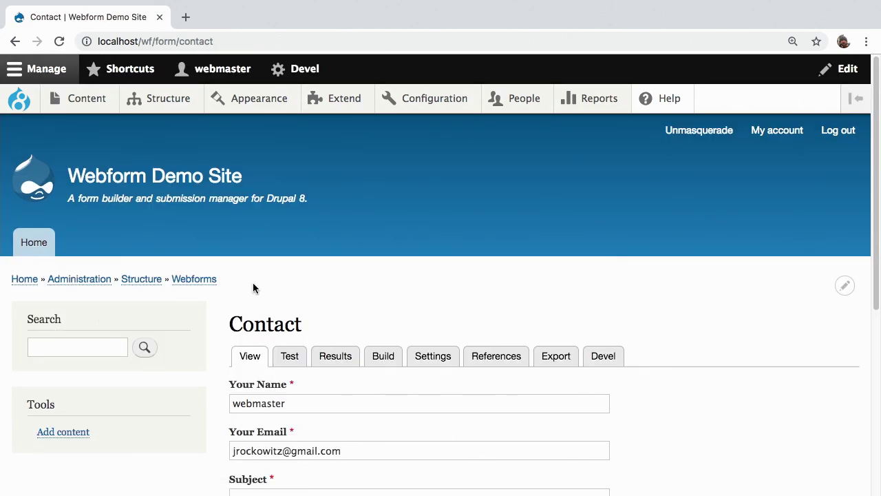
scroll(293, 257, "down", 2)
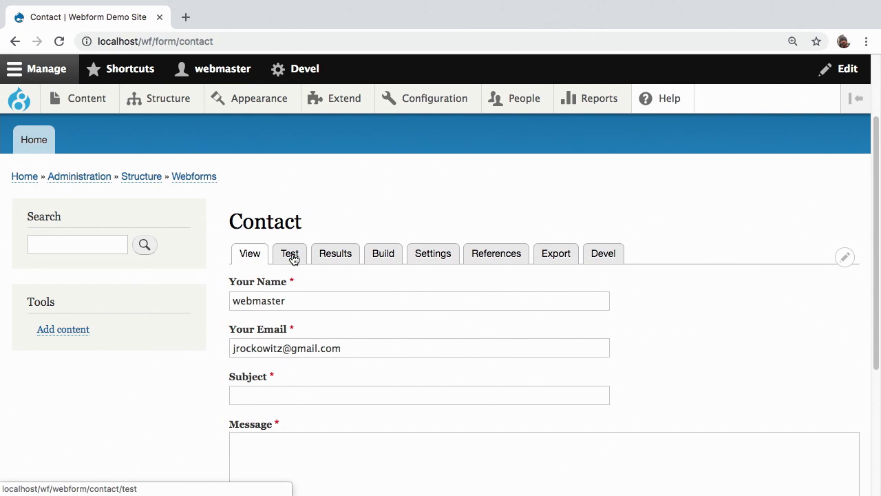
scroll(292, 256, "down", 2)
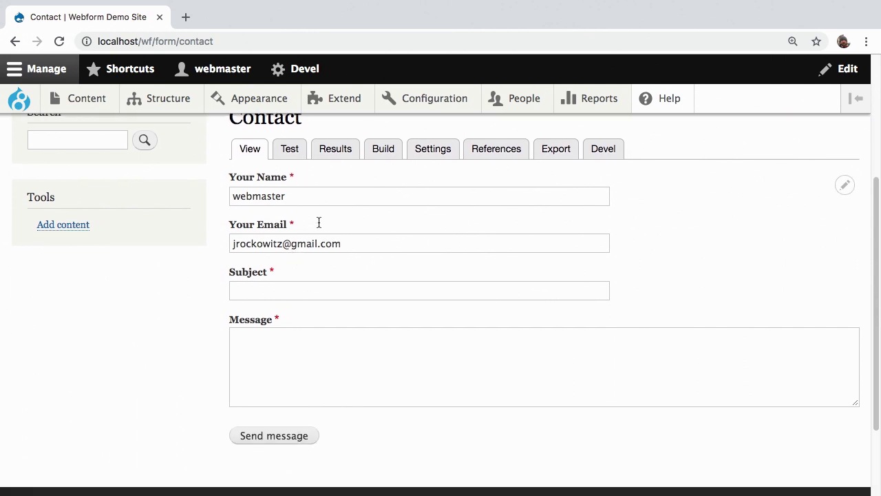
left_click(381, 152)
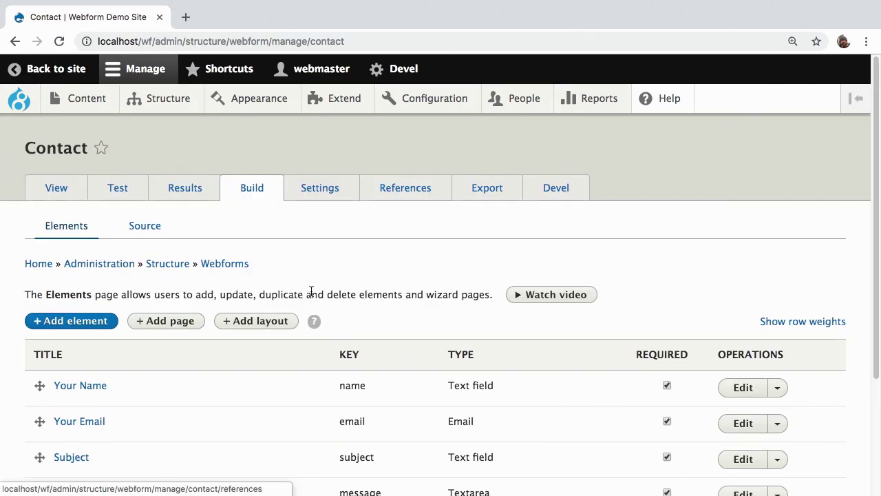
scroll(299, 303, "down", 3)
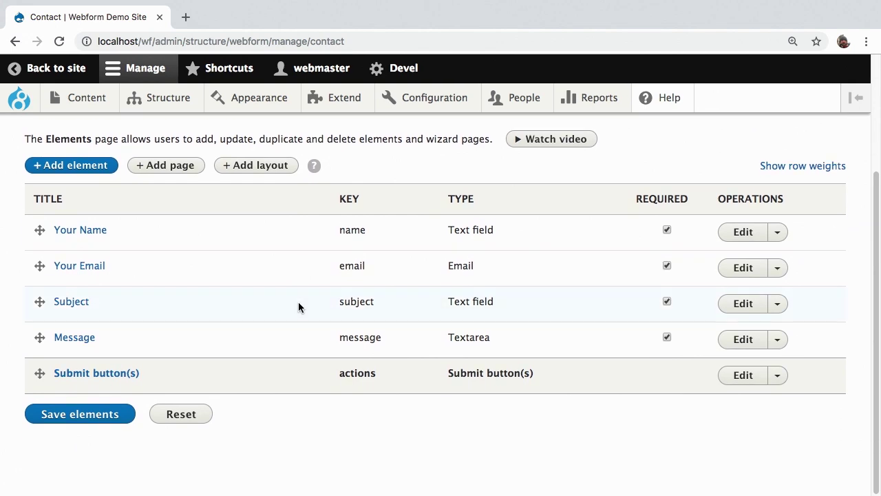
Add a Text field element titled "Company" to the Contact webform and save it
left_click(96, 167)
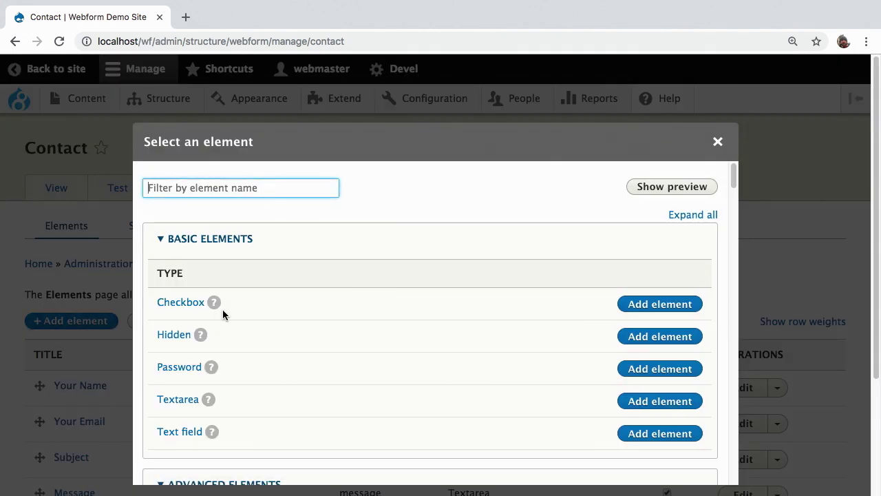
left_click(185, 432)
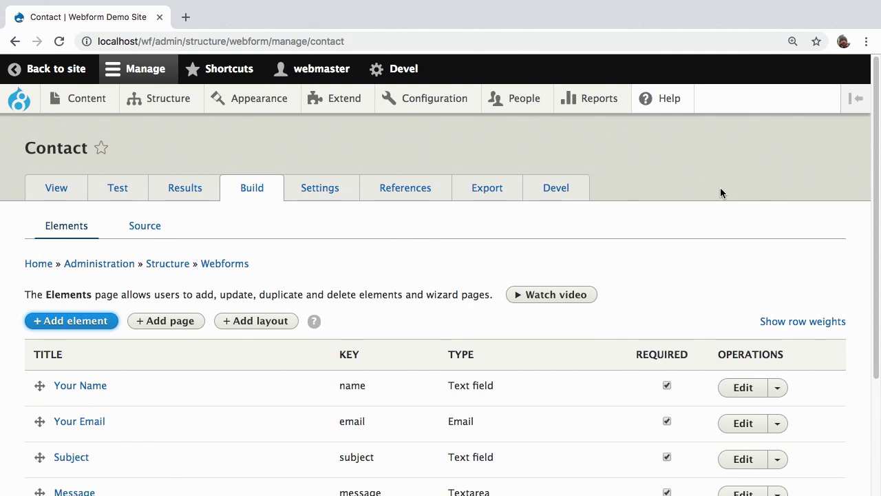
type("C")
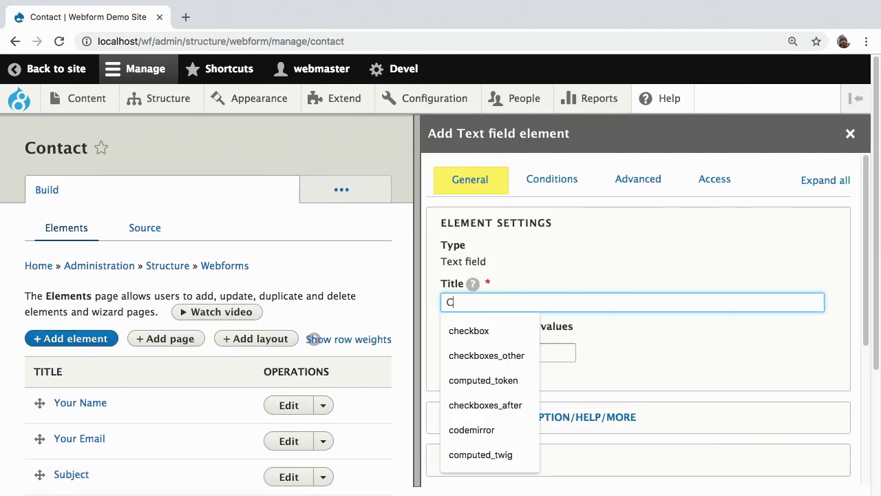
type("omapny")
key("BackSpace")
key("BackSpace")
key("BackSpace")
key("BackSpace")
type("p")
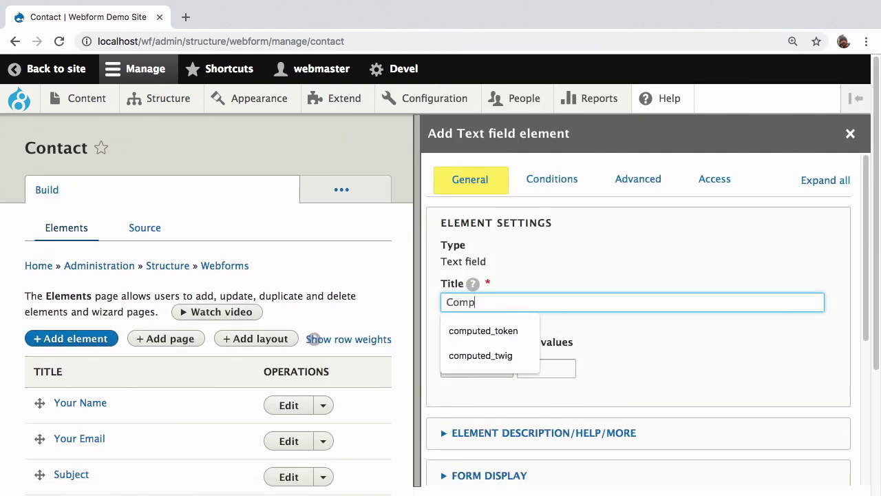
type("any")
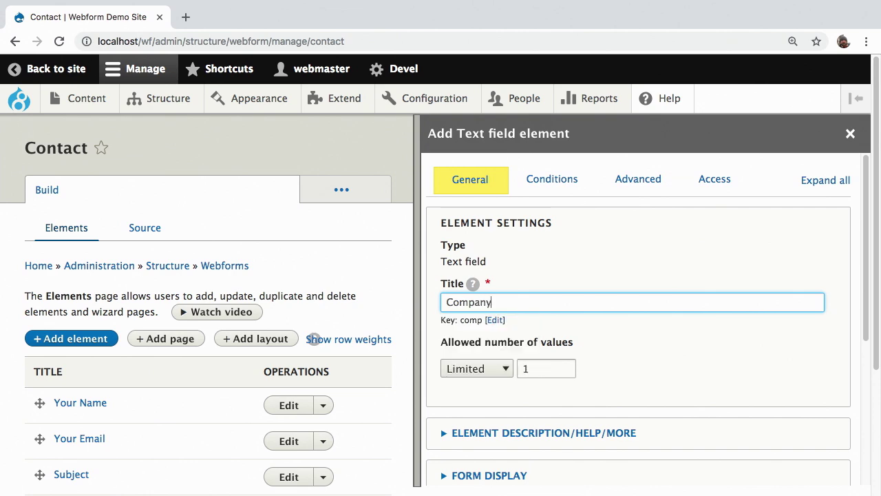
scroll(656, 305, "down", 5)
left_click(599, 268)
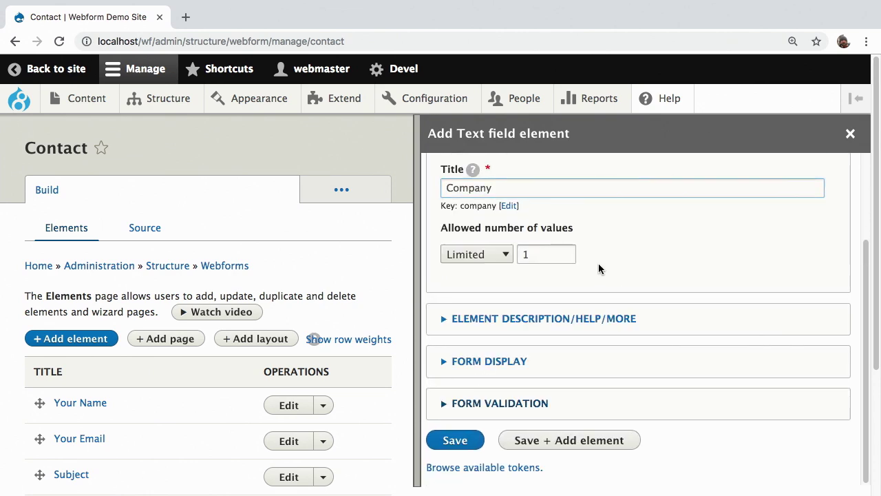
left_click(448, 442)
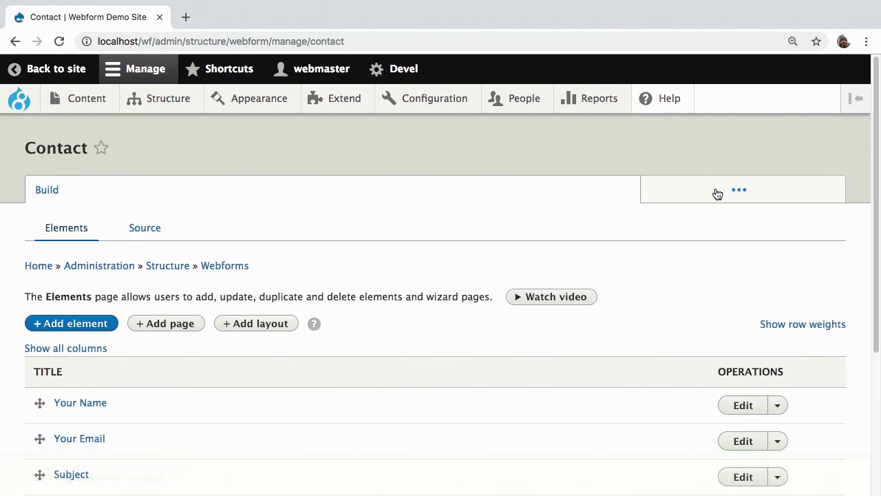
View the live Contact form and check the Company field below Message
left_click(718, 193)
left_click(57, 222)
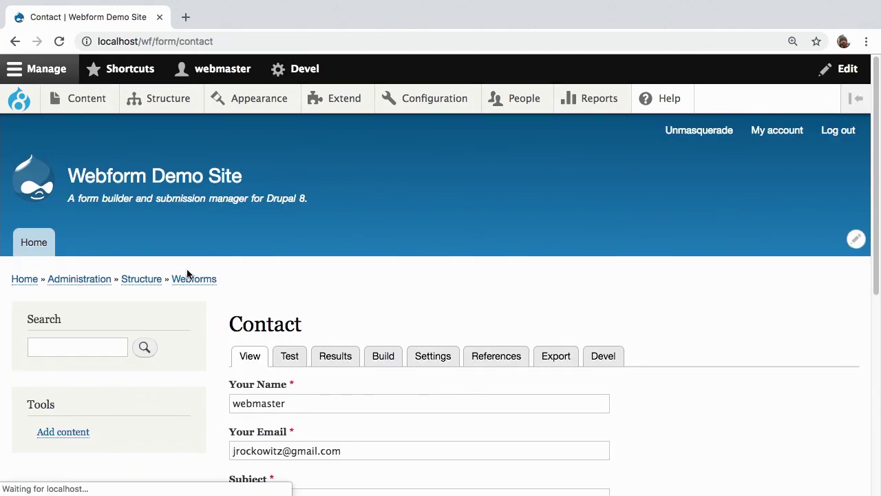
scroll(262, 296, "down", 5)
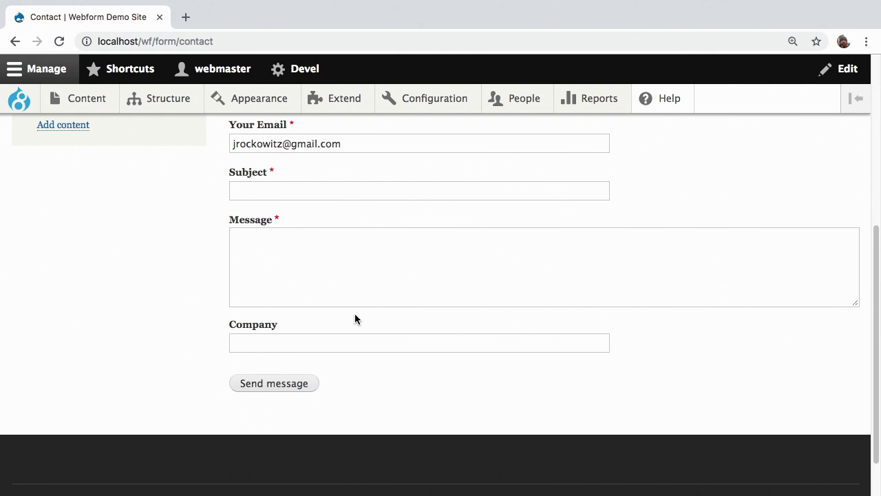
scroll(355, 318, "up", 4)
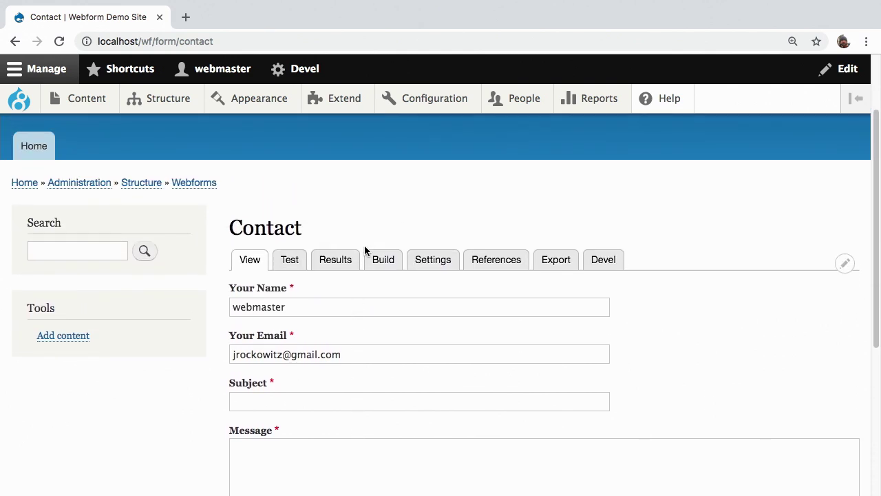
Return to building the Contact webform and bring up the company element in its YAML source
left_click(381, 261)
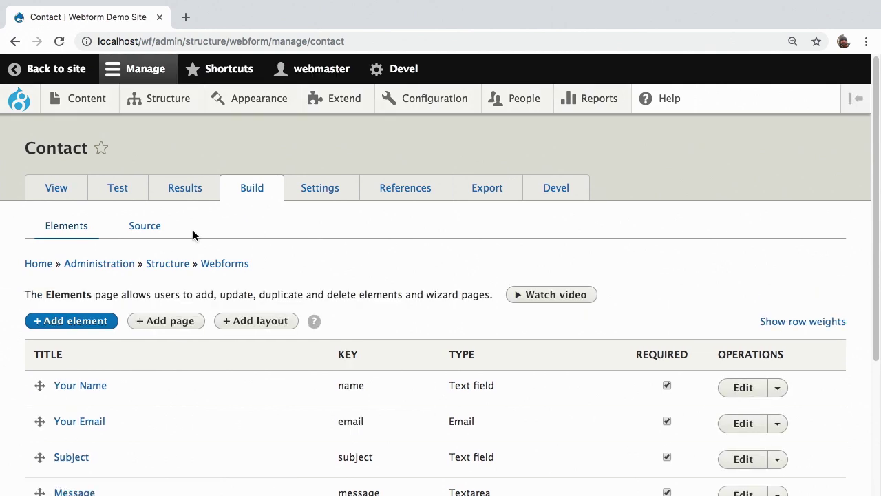
left_click(152, 234)
scroll(203, 311, "down", 5)
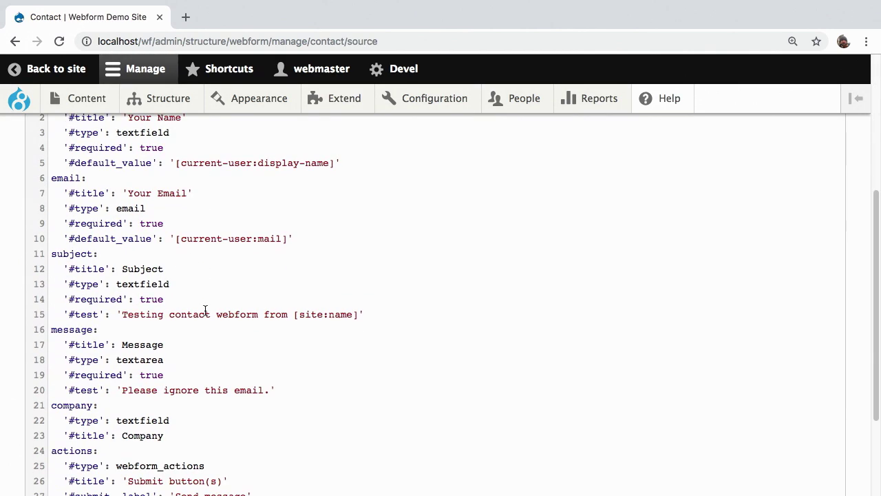
scroll(205, 311, "down", 1)
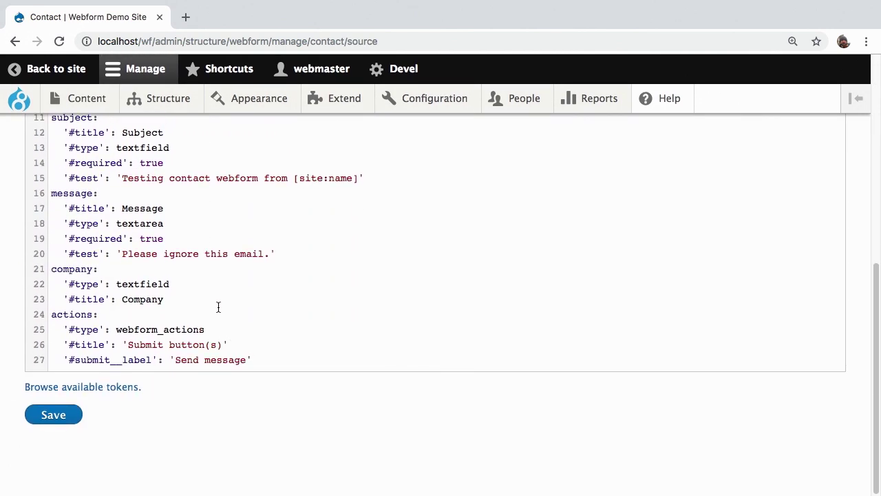
Move the company block in the YAML source from above actions to between the name and email elements
left_click_drag(218, 307, 28, 278)
key("Left")
key("shift+Down")
key("shift+Down")
key("shift+Down")
key("ctrl+c")
key("BackSpace")
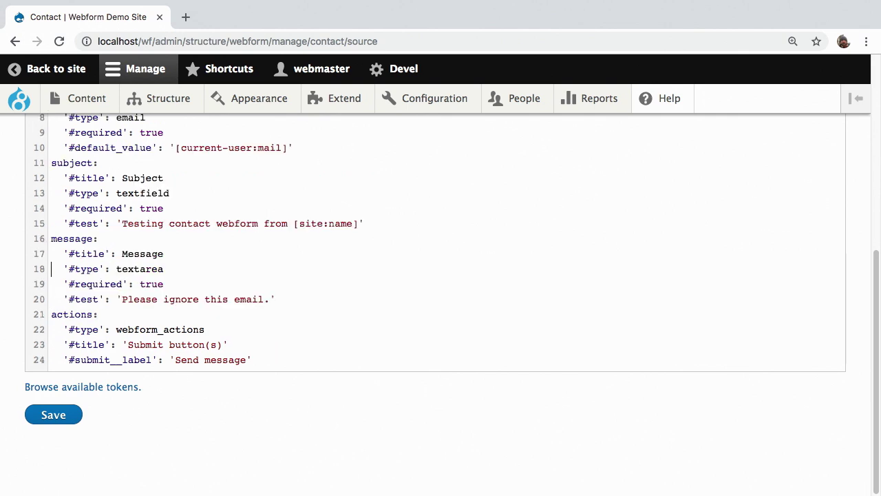
scroll(441, 289, "up", 5)
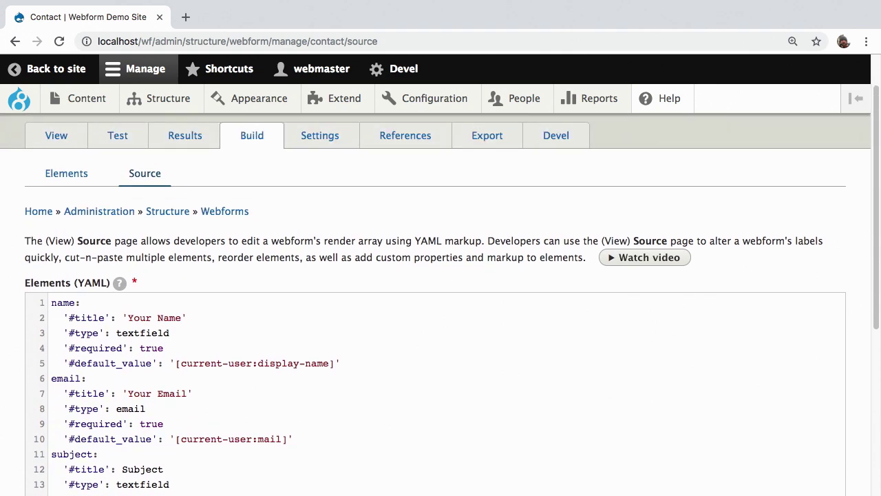
key("Return")
key("Up")
key("ctrl+v")
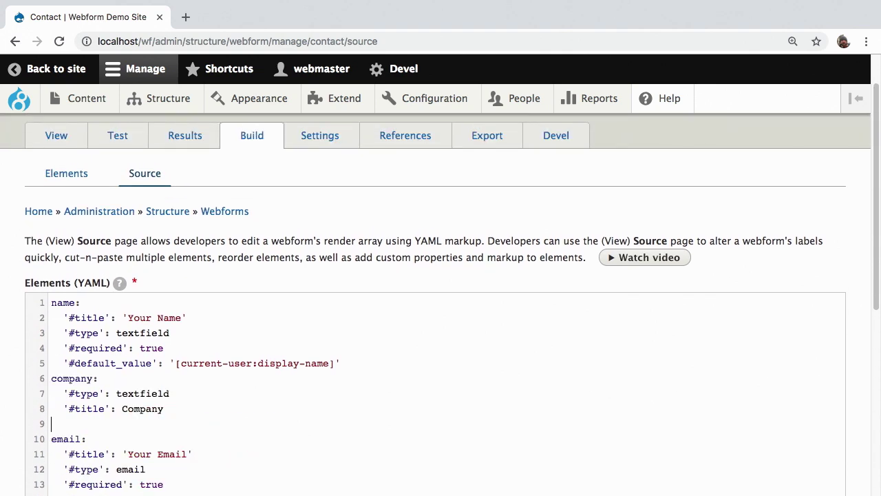
key("BackSpace")
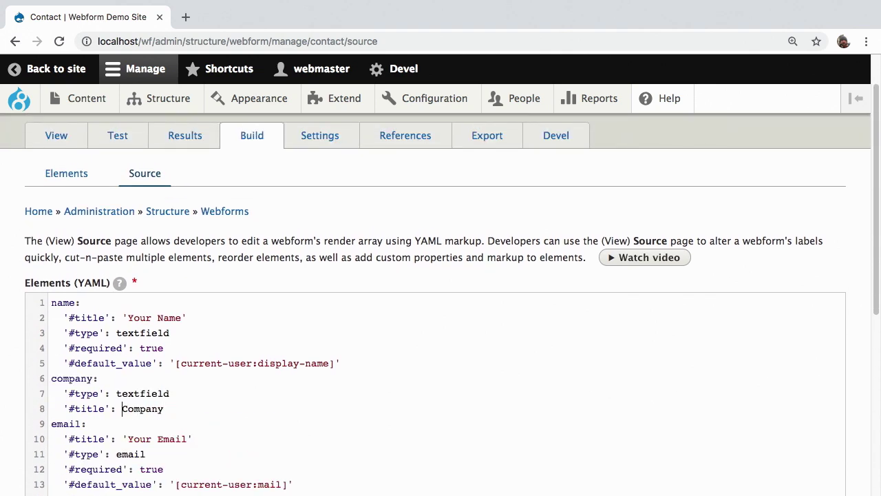
Change the company element's title to 'Your Company', add '#required': true copied from the name element, and save the source
type("'Your")
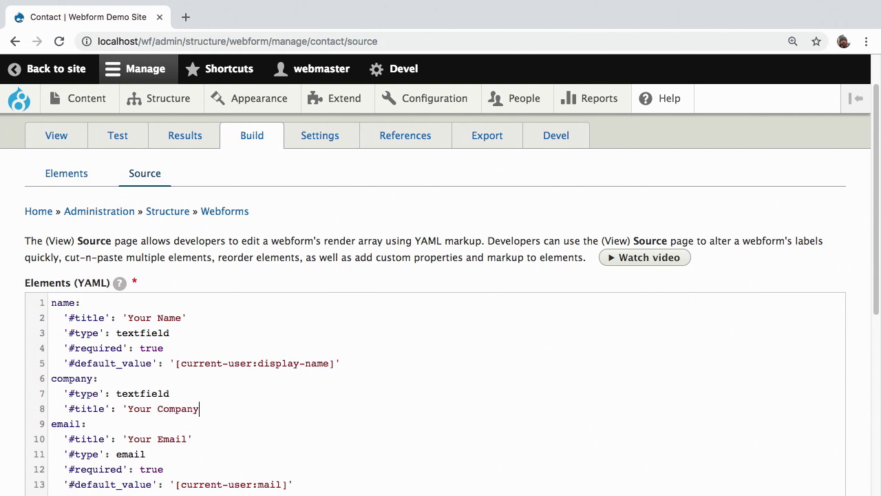
key("shift+Down")
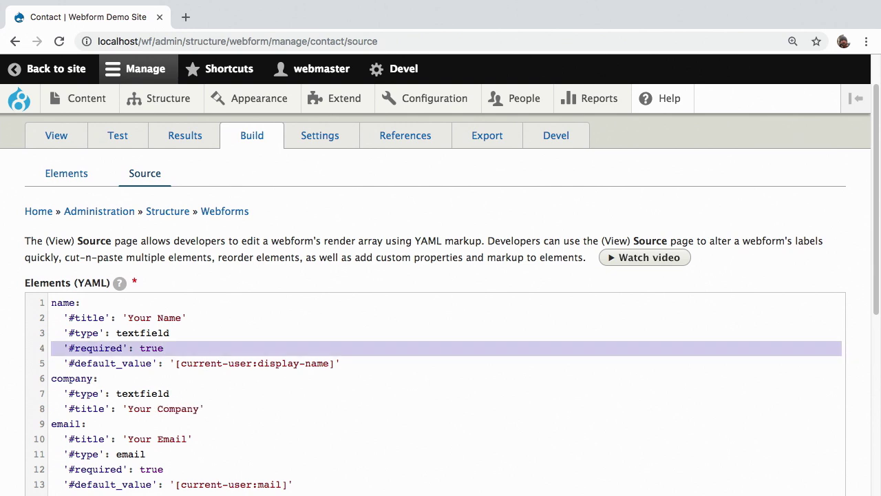
key("ctrl+c")
key("Down")
key("Down")
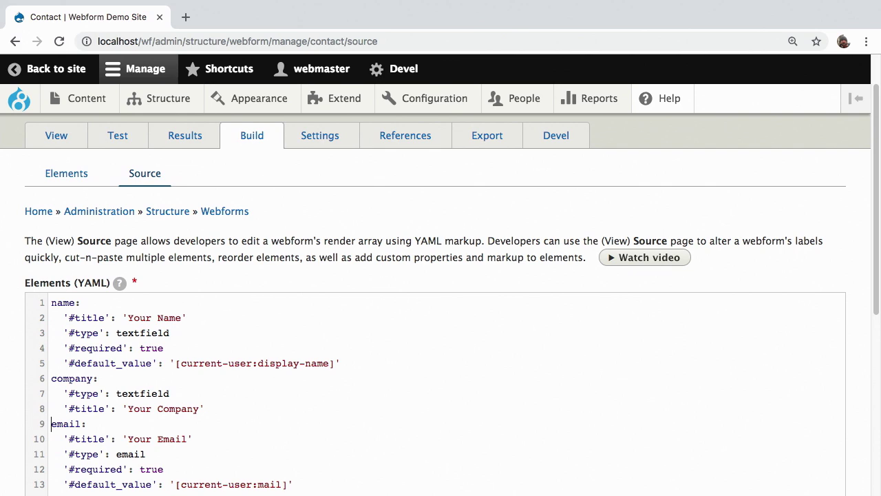
key("Return")
key("Up")
key("ctrl+v")
key("BackSpace")
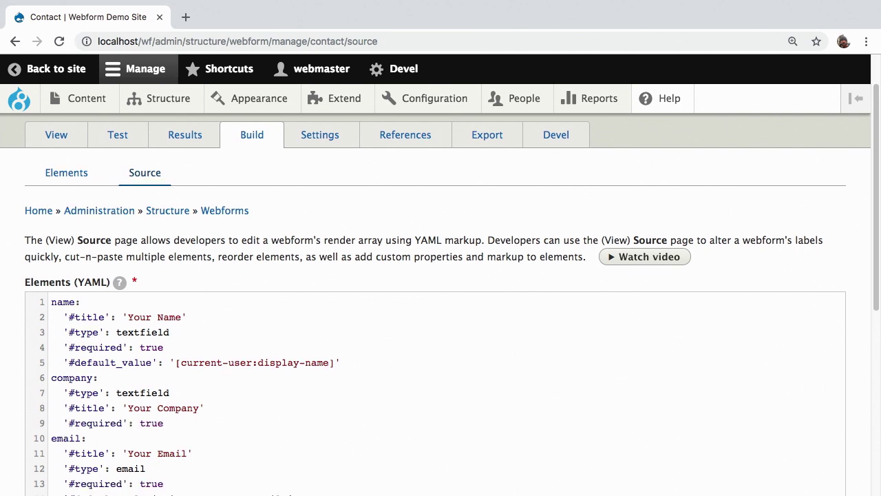
scroll(440, 275, "down", 10)
left_click(64, 416)
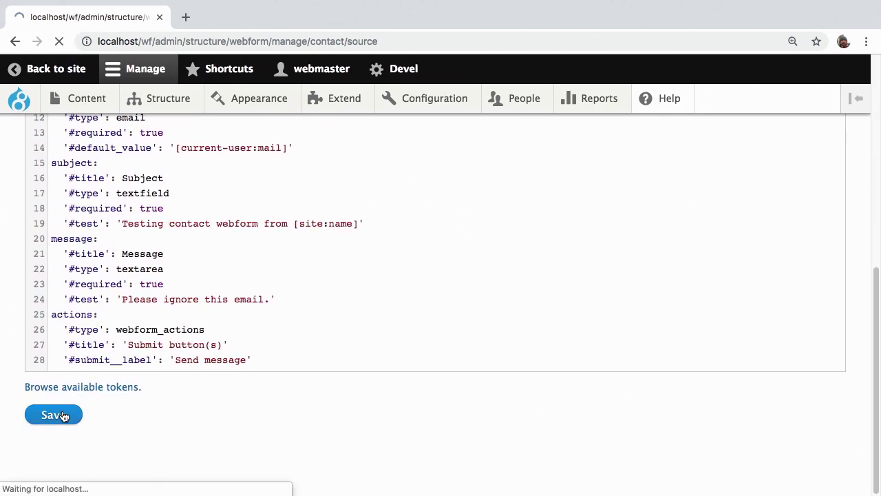
Open the Contact webform's test form and submit it with the prepopulated test data
left_click(130, 196)
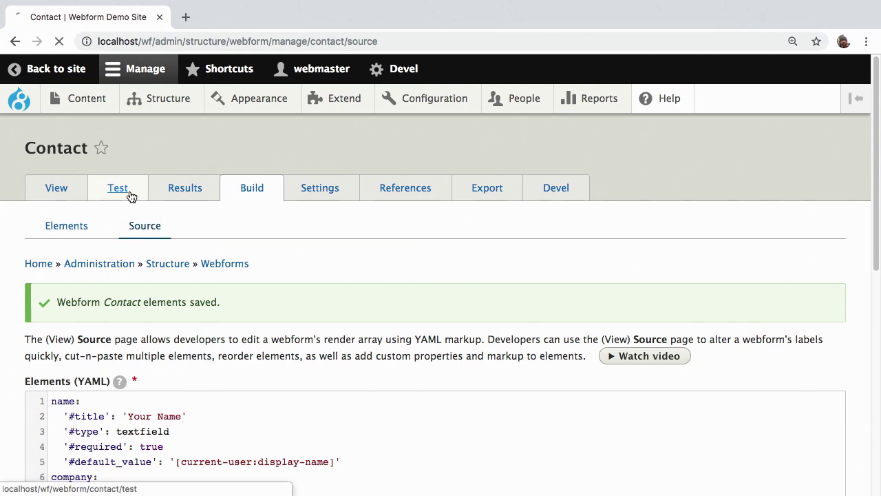
scroll(545, 274, "down", 3)
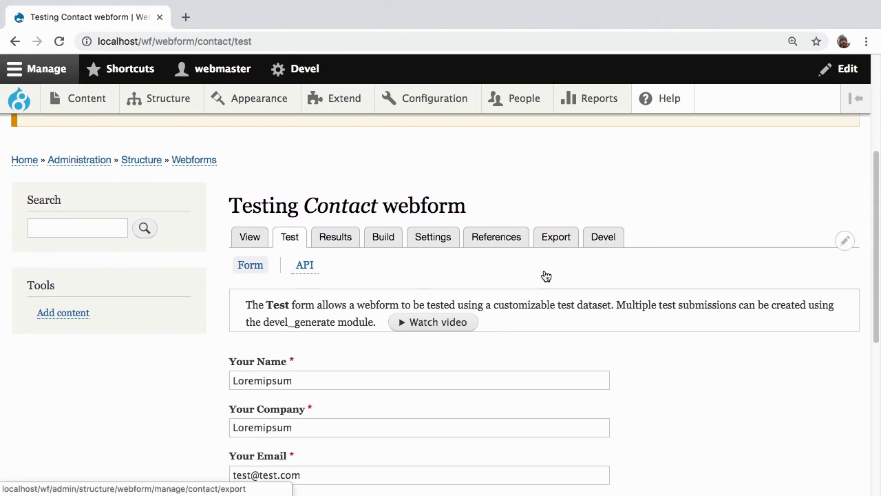
scroll(546, 276, "down", 3)
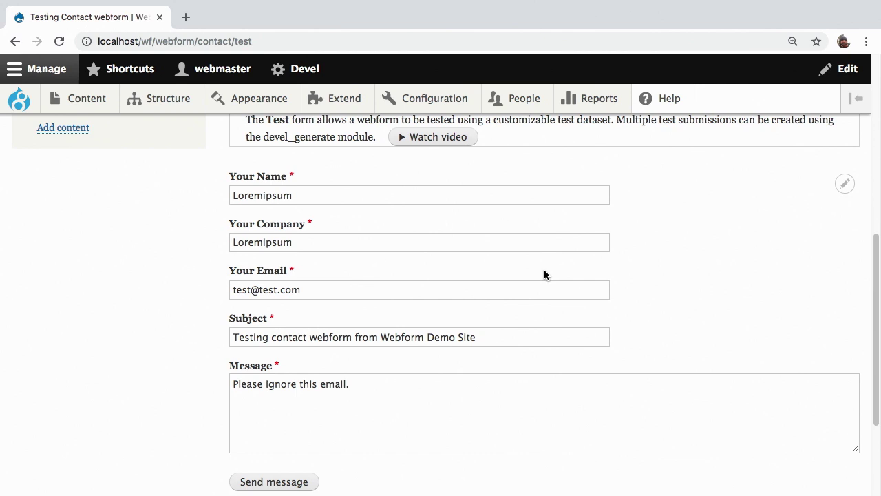
scroll(545, 275, "down", 2)
left_click(280, 388)
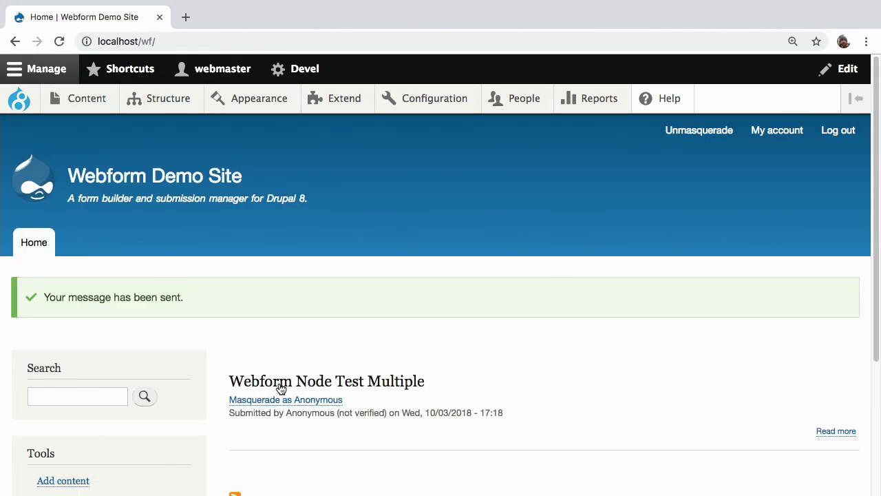
Go back to the test form and open the Contact webform's submission results
left_click(16, 41)
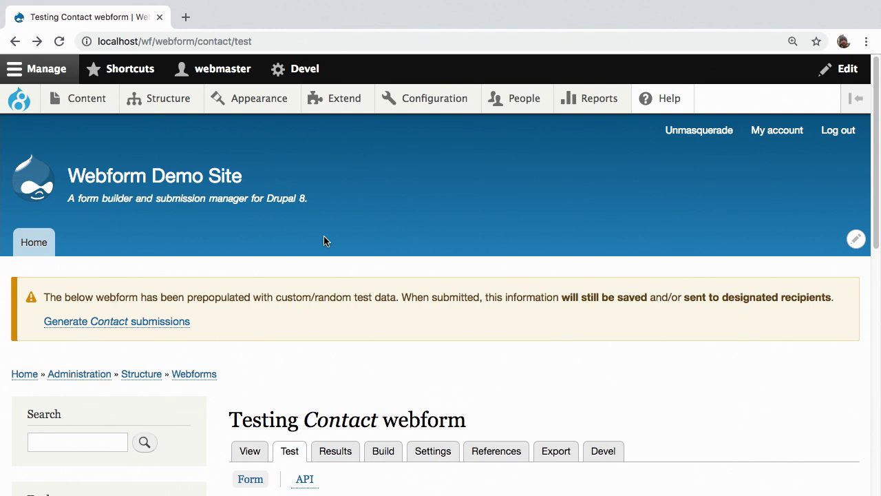
scroll(390, 270, "down", 3)
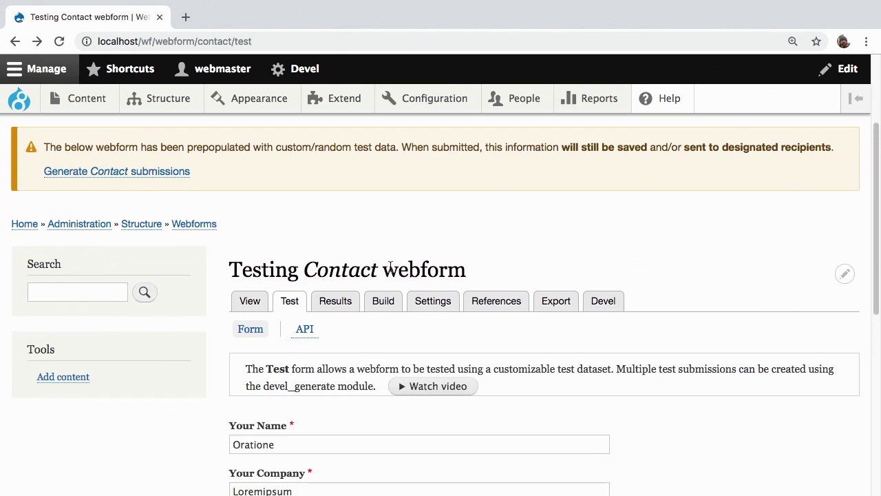
left_click(335, 301)
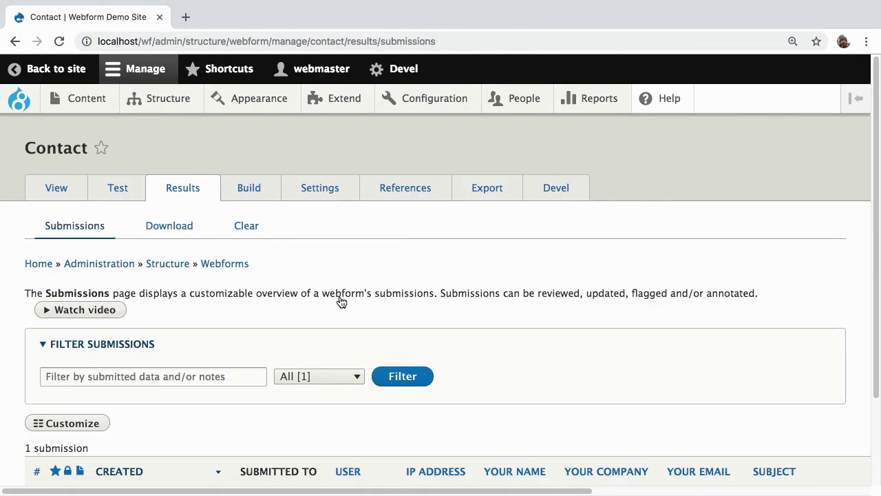
scroll(342, 303, "down", 2)
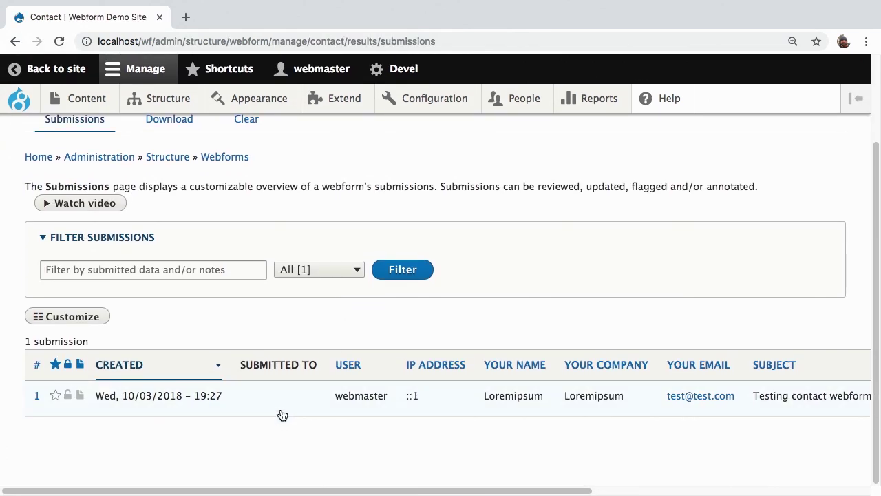
Open the test submission, view it in table layout, and return to its HTML view
left_click(282, 415)
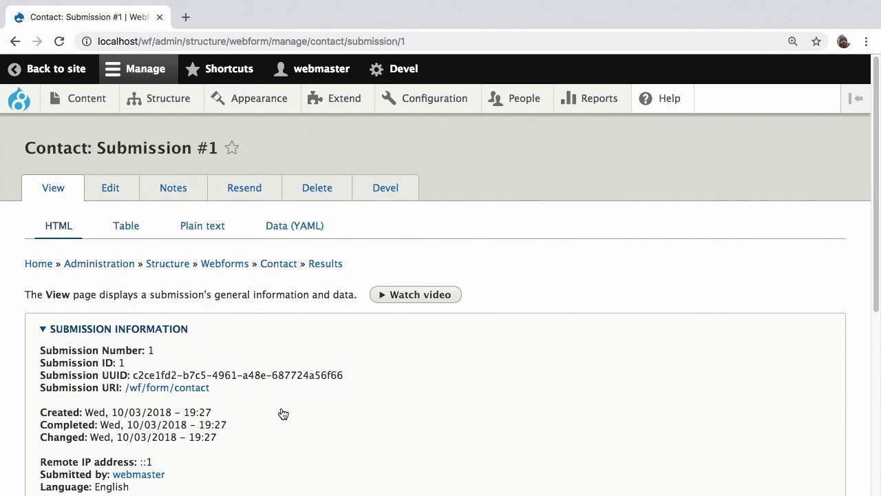
left_click(128, 229)
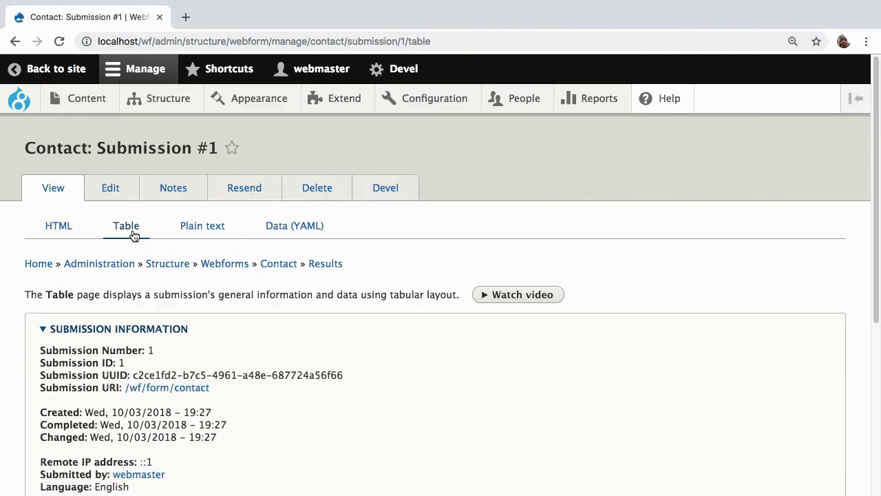
left_click(15, 41)
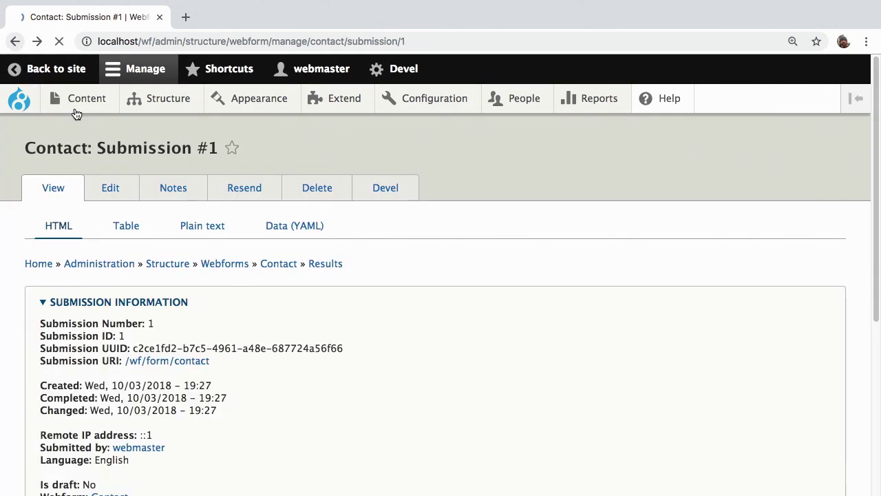
Open the Contact webform's results download page, set the export format to HTML Table, and export all submissions
left_click(323, 264)
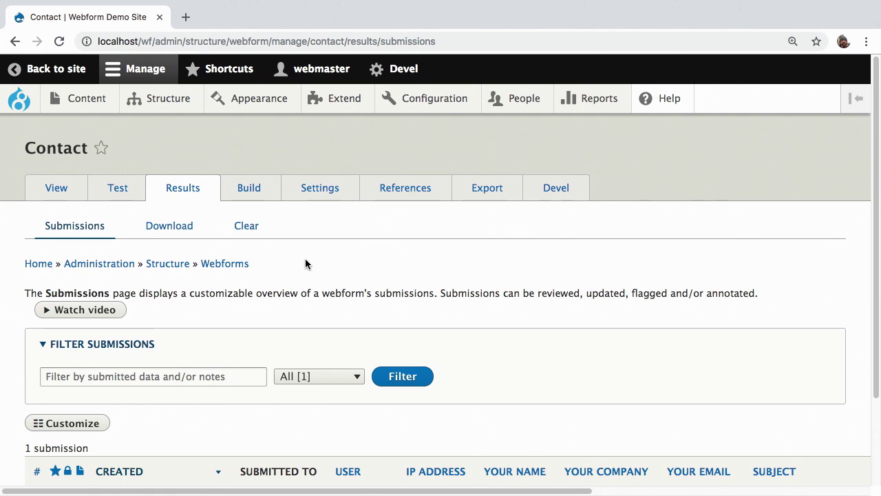
left_click(172, 226)
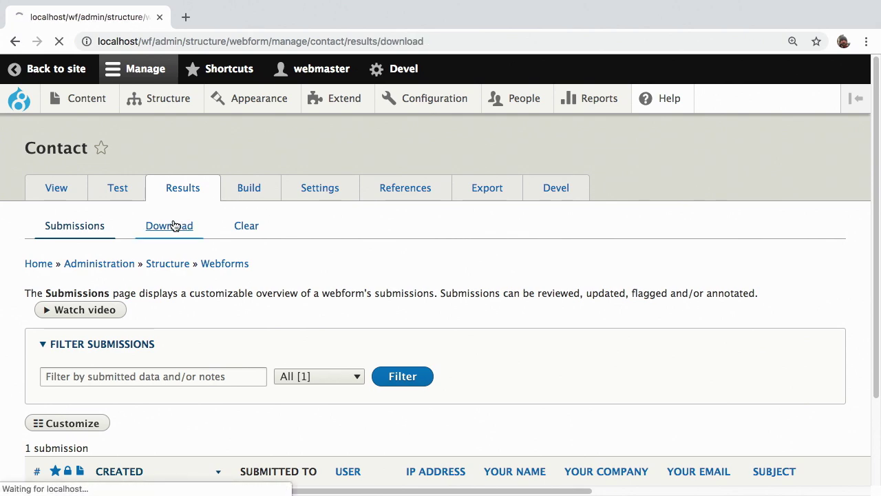
scroll(250, 299, "down", 5)
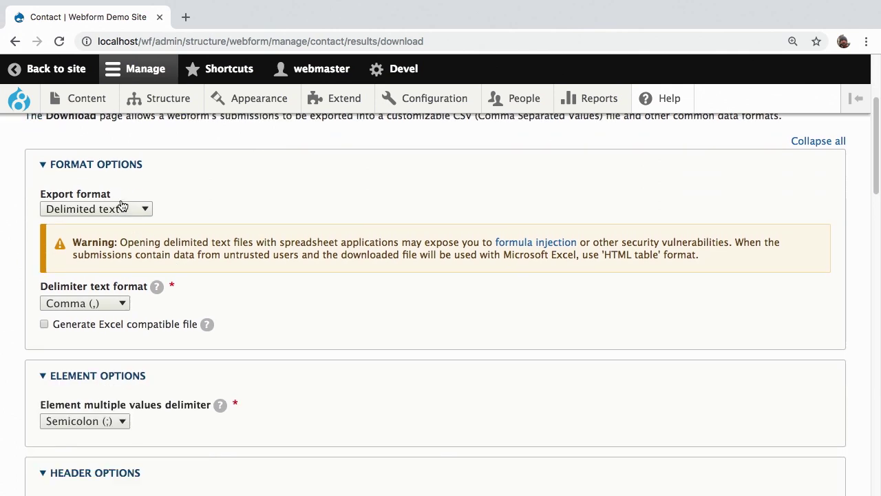
left_click(122, 206)
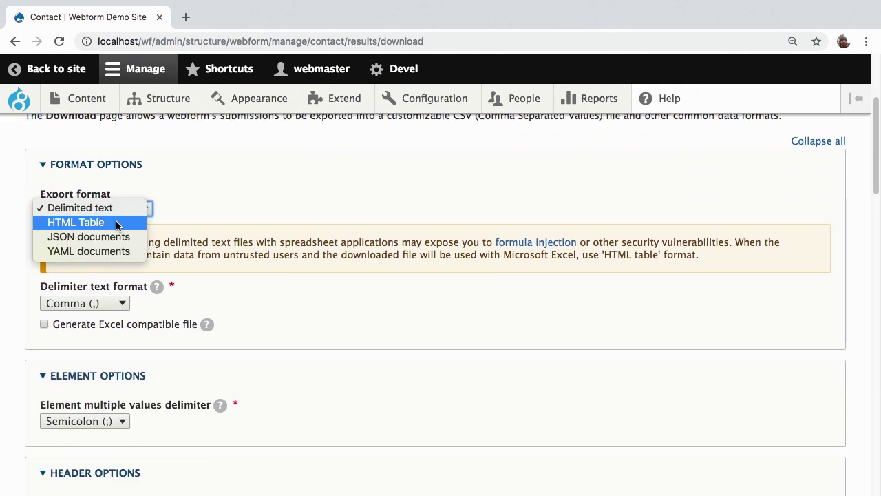
left_click(115, 221)
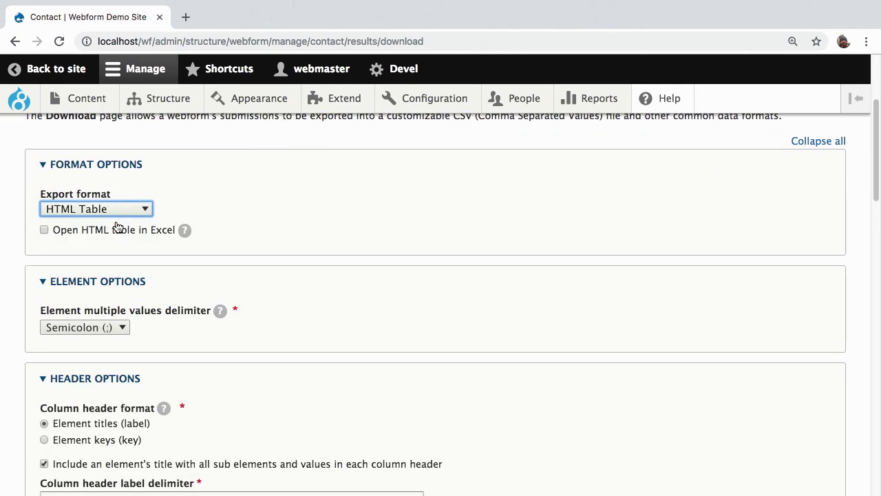
scroll(117, 228, "down", 15)
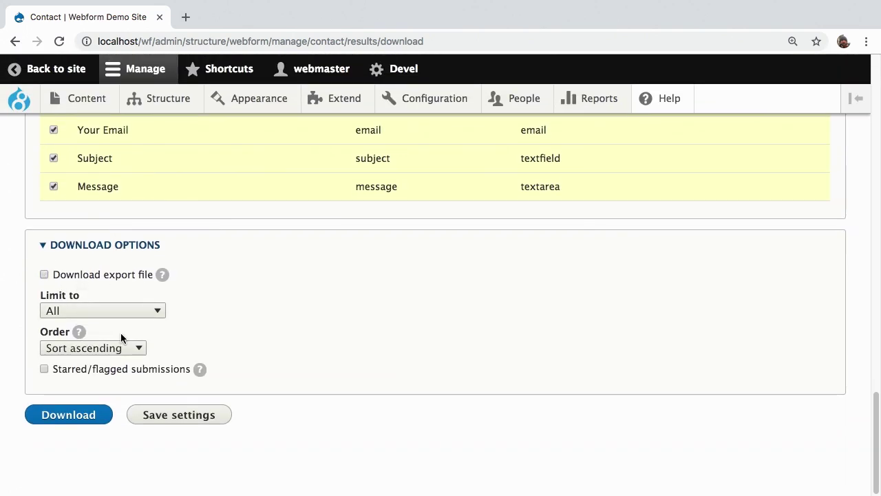
left_click(74, 415)
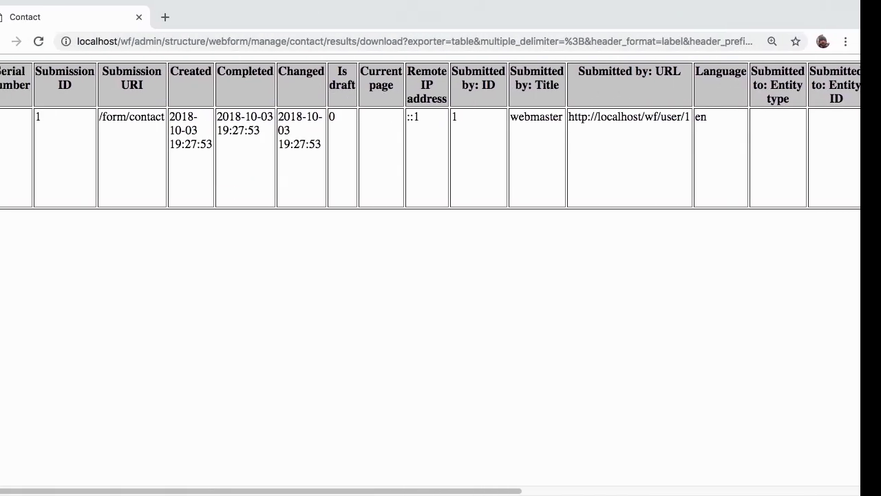
Review the exported submission table across to the Message column and return to the results download page
scroll(238, 354, "right", 10)
scroll(238, 348, "right", 5)
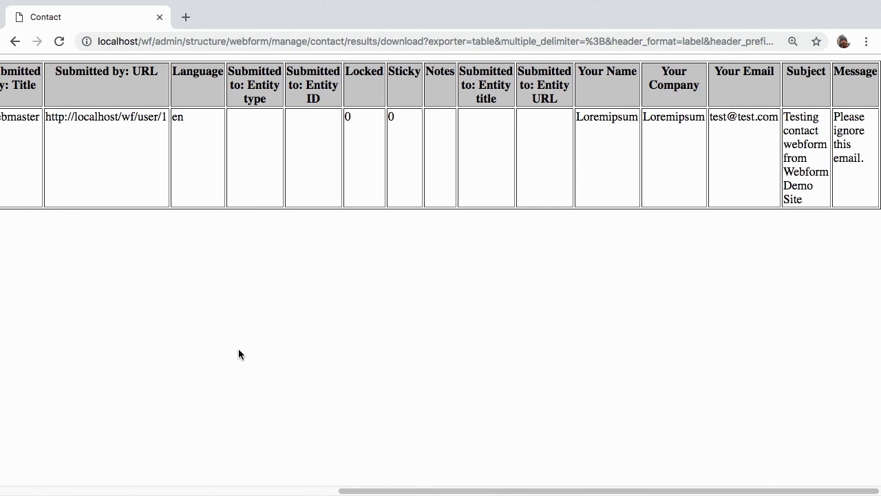
left_click(15, 41)
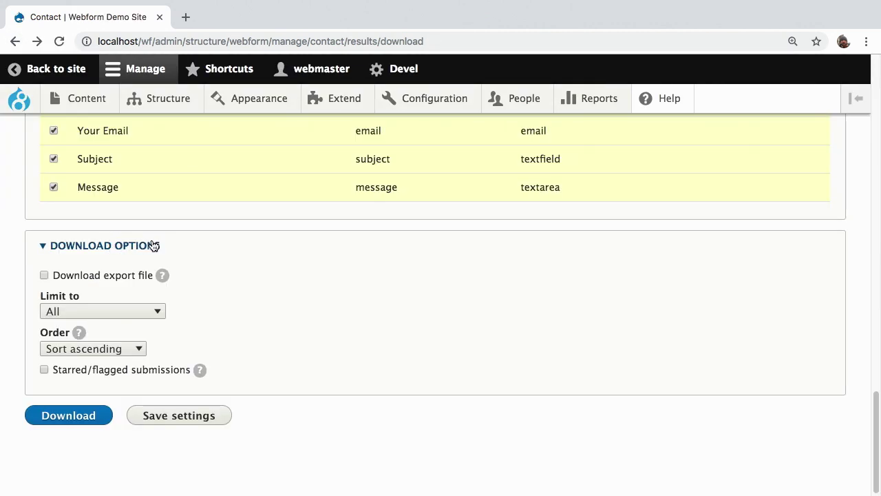
scroll(230, 267, "up", 10)
scroll(229, 269, "up", 6)
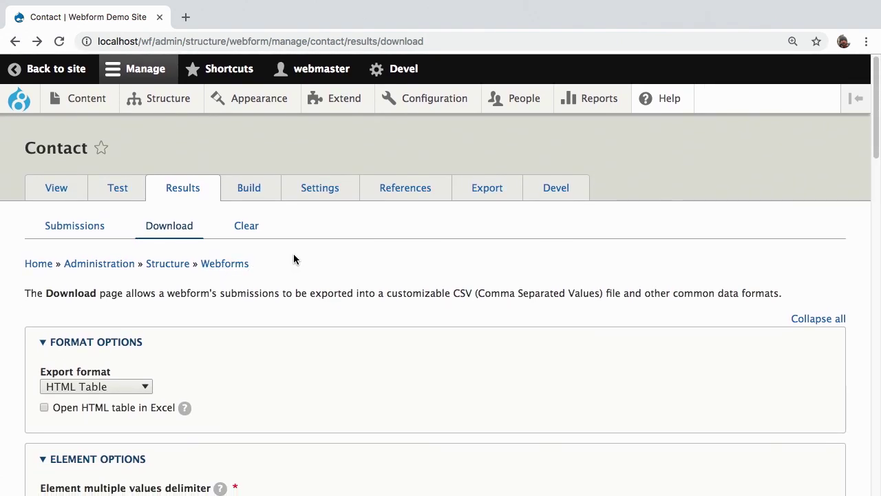
Open the Contact webform's general settings and look through the general and URL path options
left_click(323, 192)
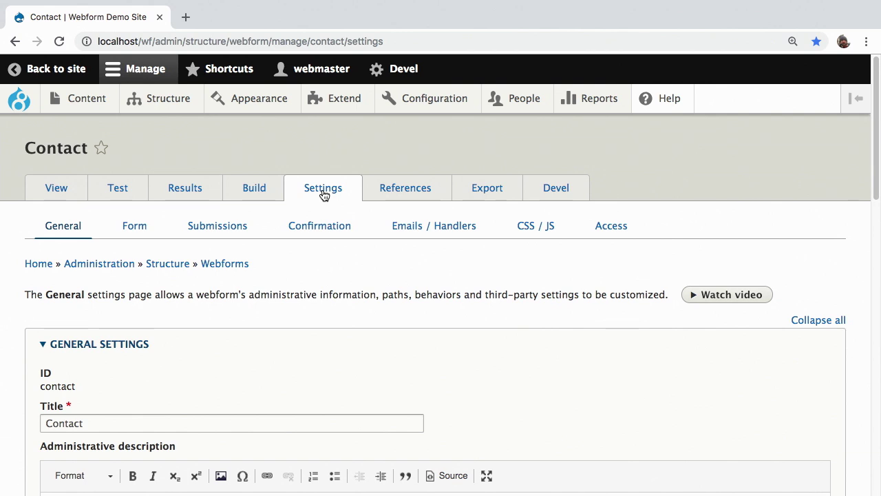
scroll(266, 268, "down", 5)
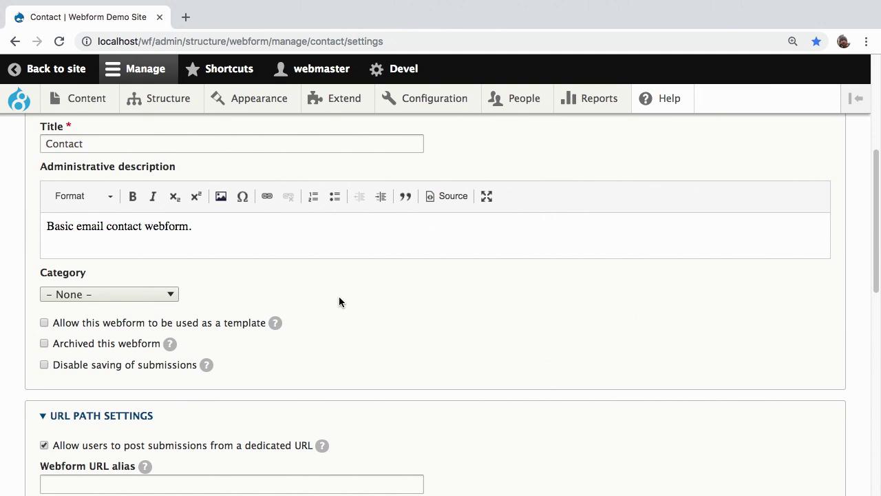
scroll(339, 301, "down", 5)
scroll(338, 300, "up", 10)
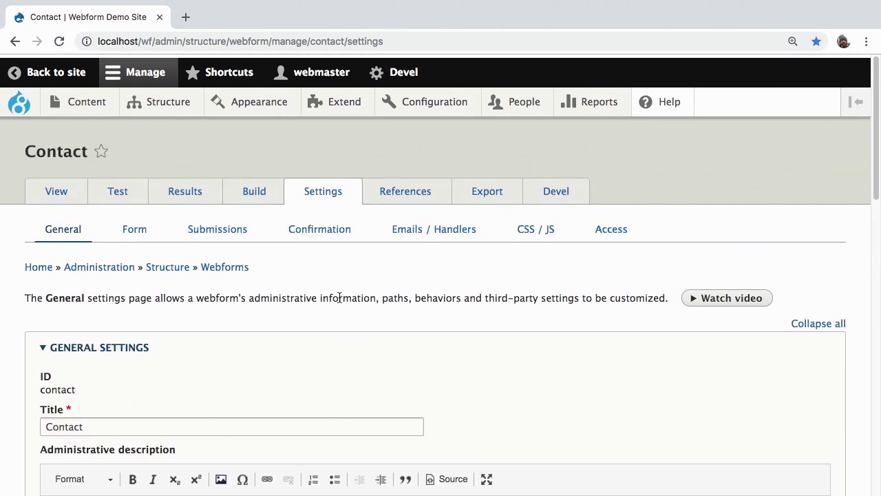
Open the Contact webform's email handlers, review the Email confirmation handler's recipient, sender and message settings, and close it unchanged
left_click(419, 228)
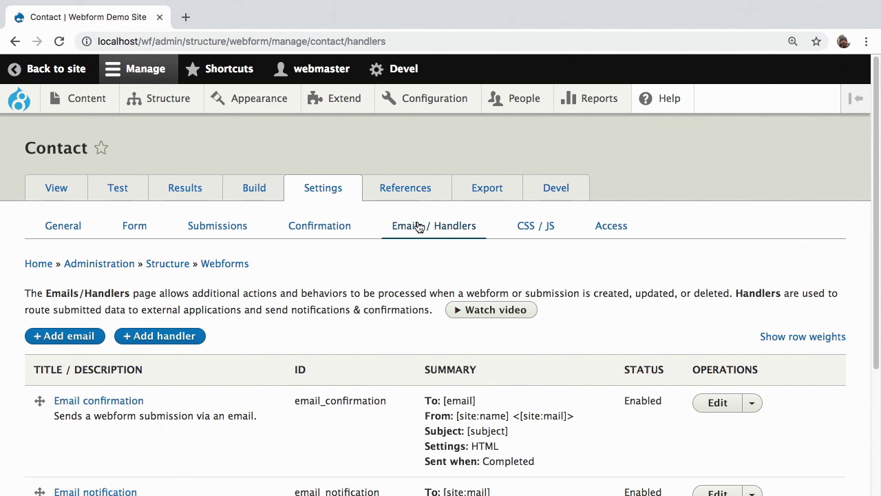
scroll(419, 228, "down", 3)
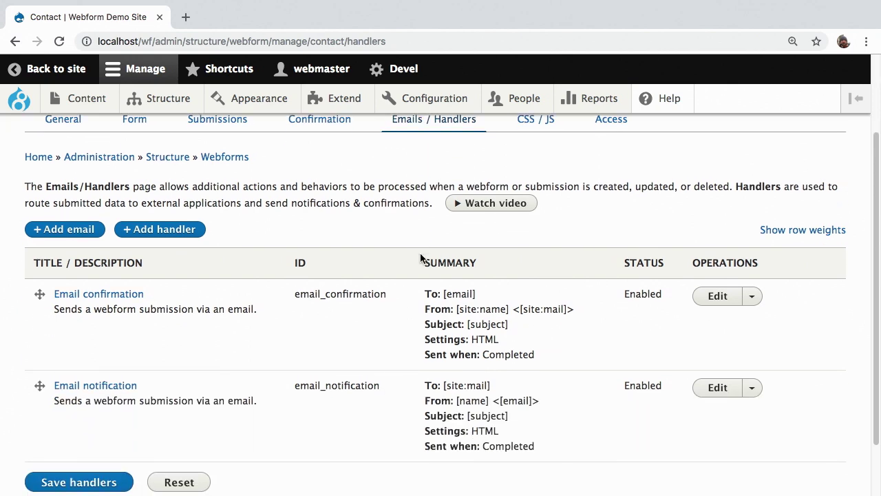
left_click(717, 296)
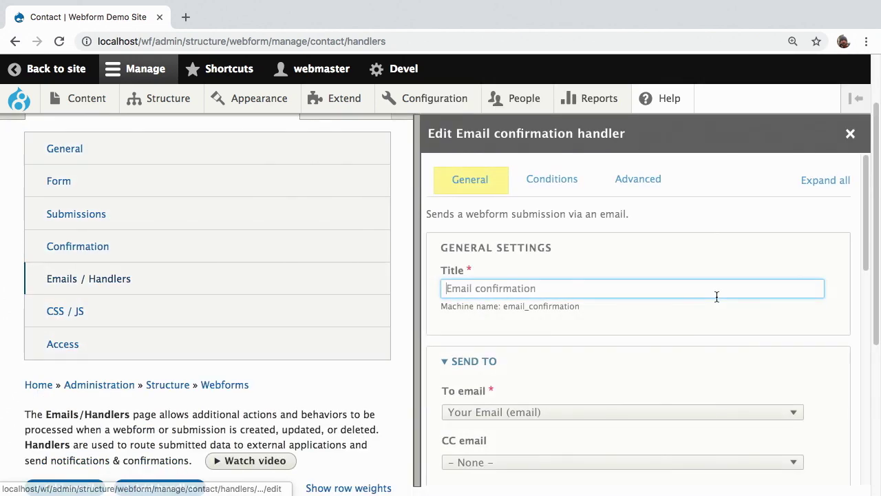
scroll(601, 253, "down", 3)
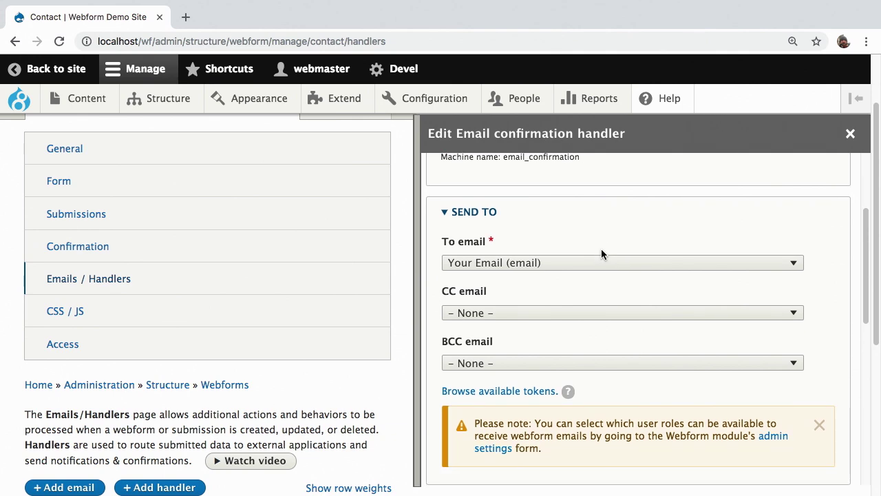
scroll(601, 251, "down", 5)
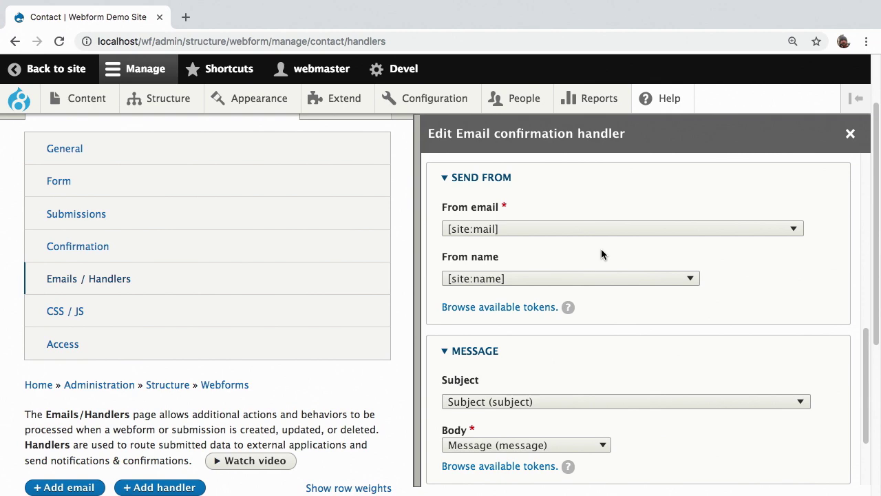
scroll(601, 251, "down", 2)
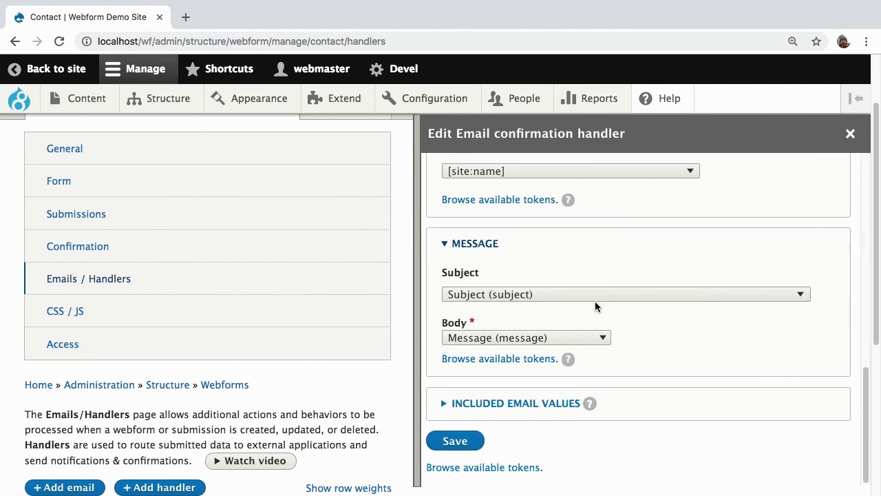
scroll(297, 244, "up", 2)
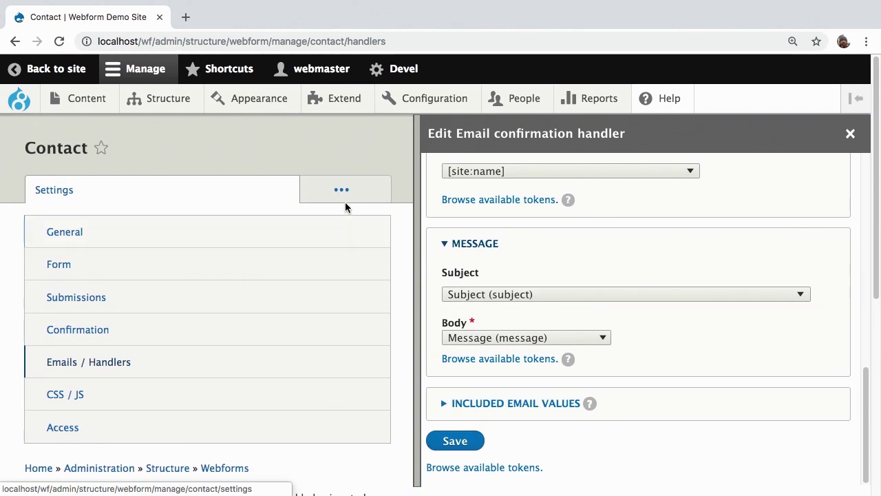
left_click(851, 133)
scroll(206, 163, "up", 3)
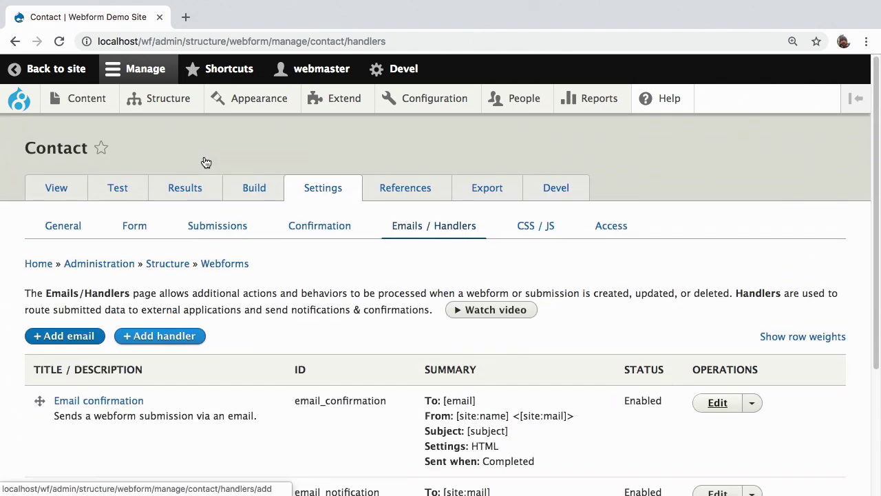
Return to the webforms list and open the Contact webform's element build page
left_click(233, 264)
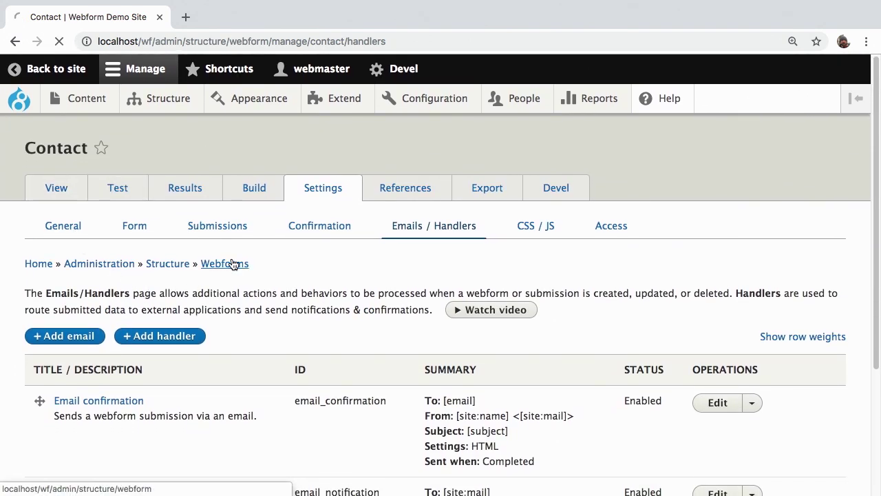
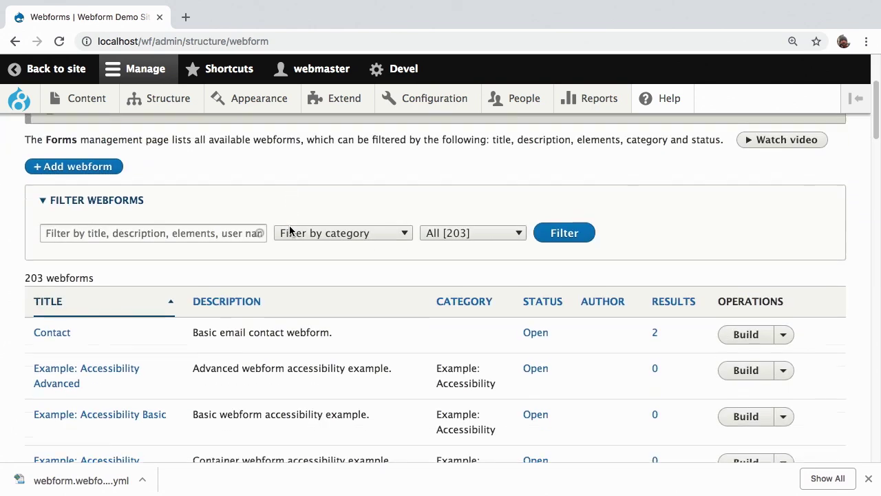
left_click(764, 327)
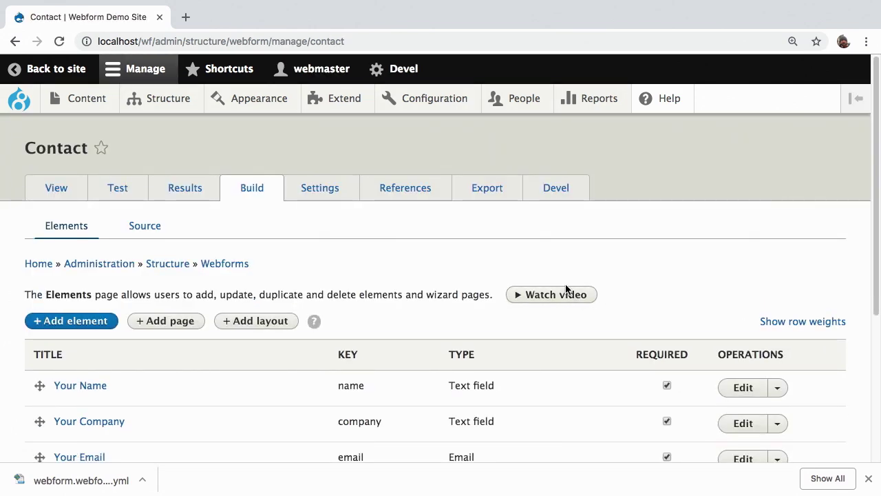
scroll(393, 296, "down", 1)
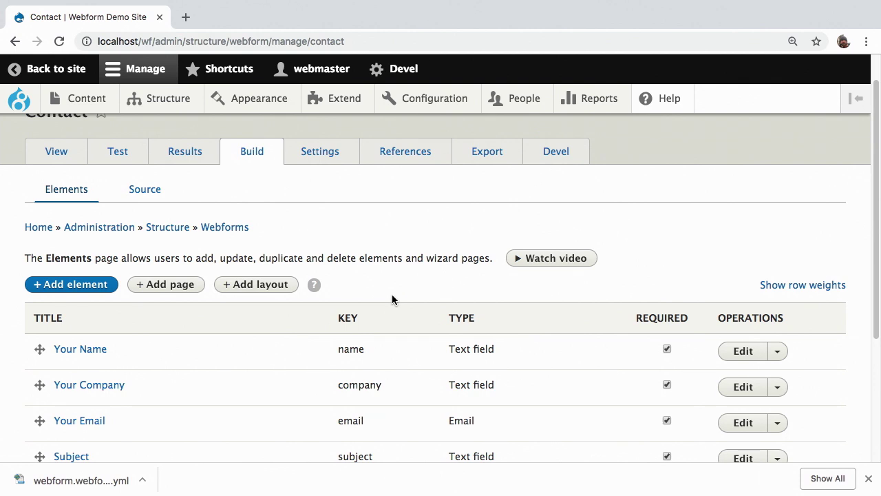
Enable 'Disable saving of submissions' in the Contact webform's general settings and show the option's help text
left_click(338, 162)
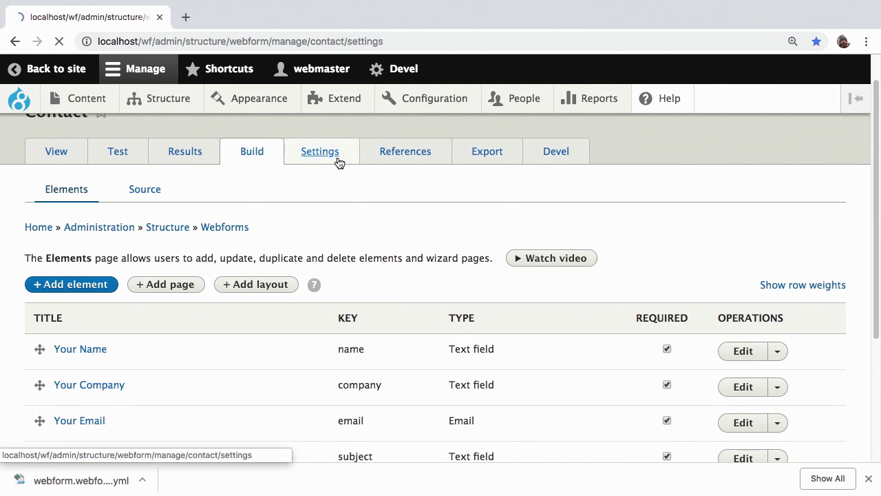
scroll(269, 232, "down", 4)
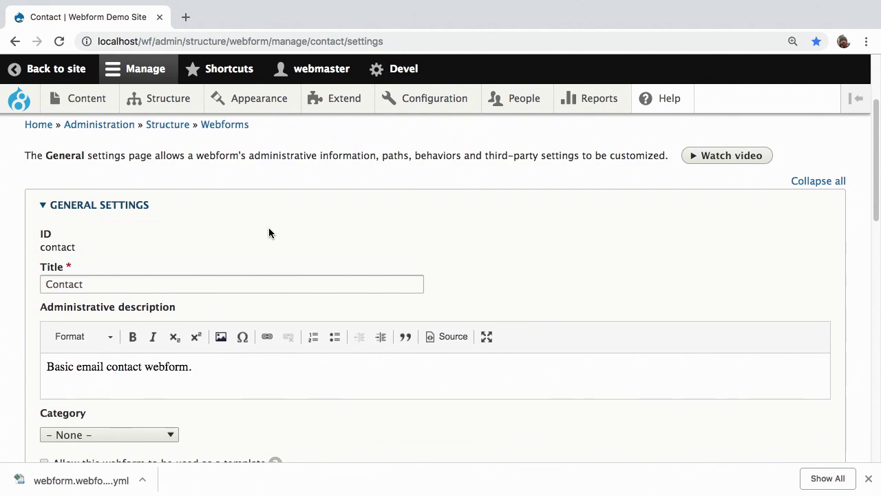
scroll(269, 233, "down", 4)
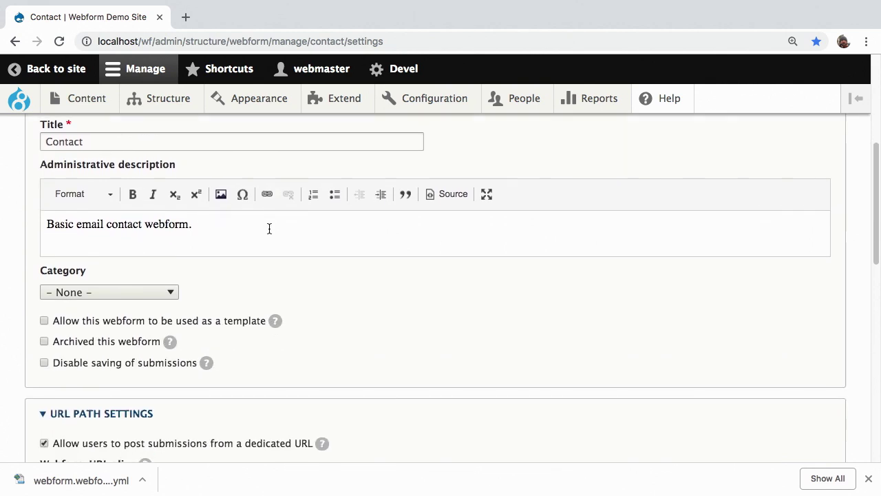
left_click(105, 370)
mouse_move(202, 365)
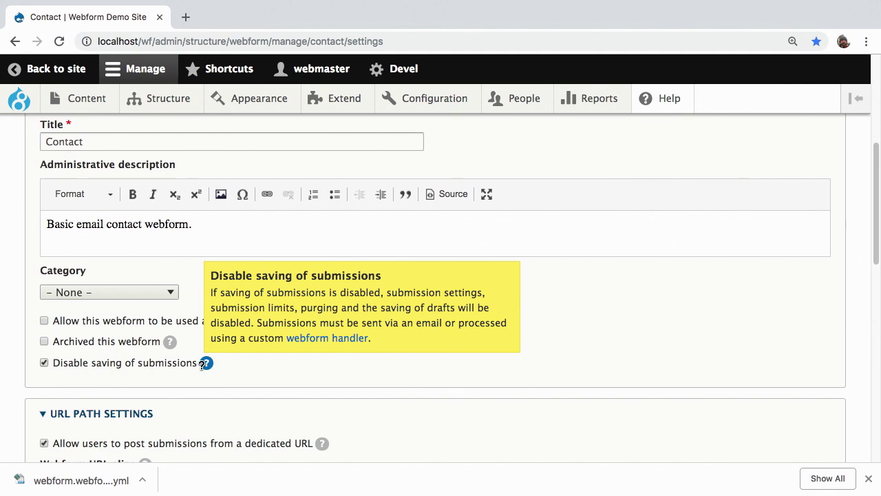
scroll(201, 365, "up", 5)
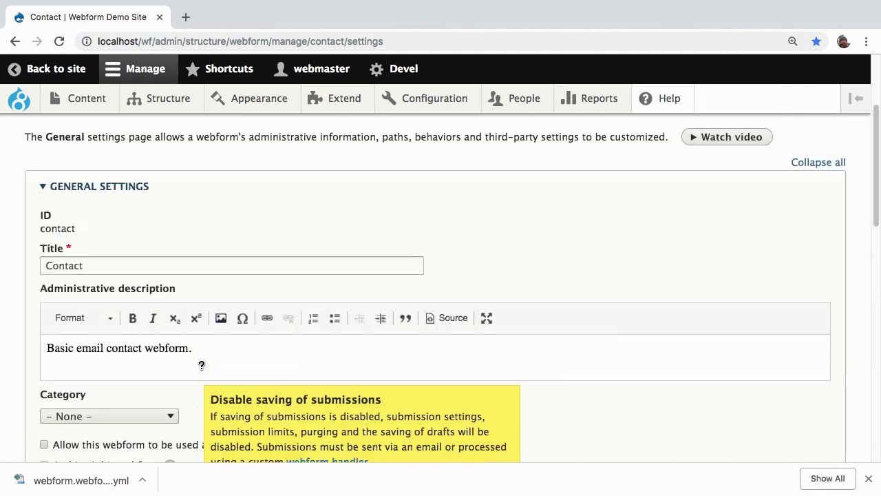
Go to the Contact webform's Emails / Handlers page and start adding a Remote post handler
left_click(446, 228)
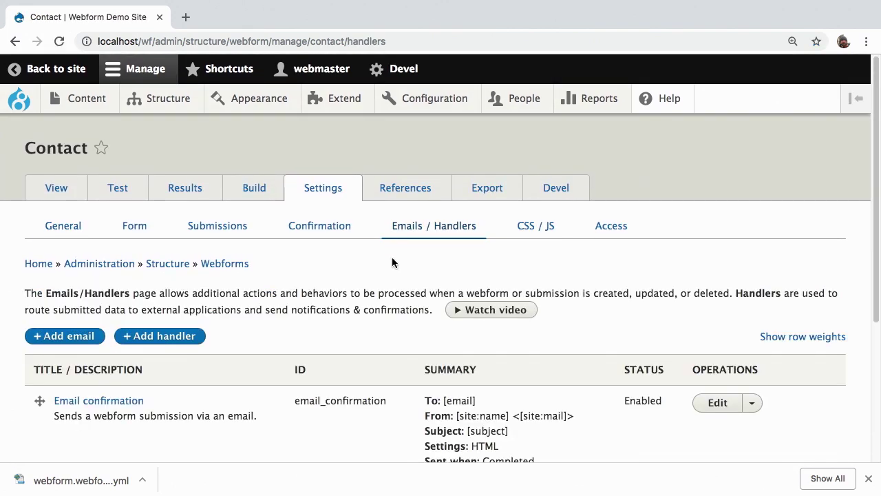
scroll(393, 260, "down", 2)
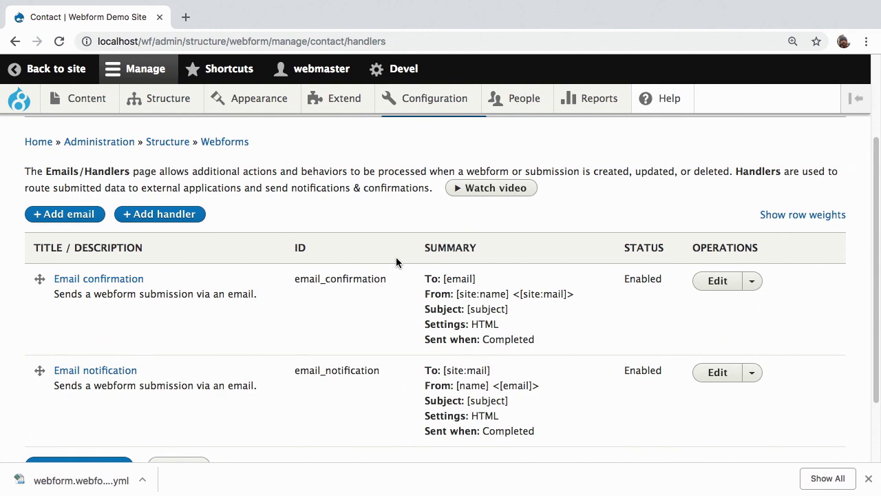
left_click(153, 216)
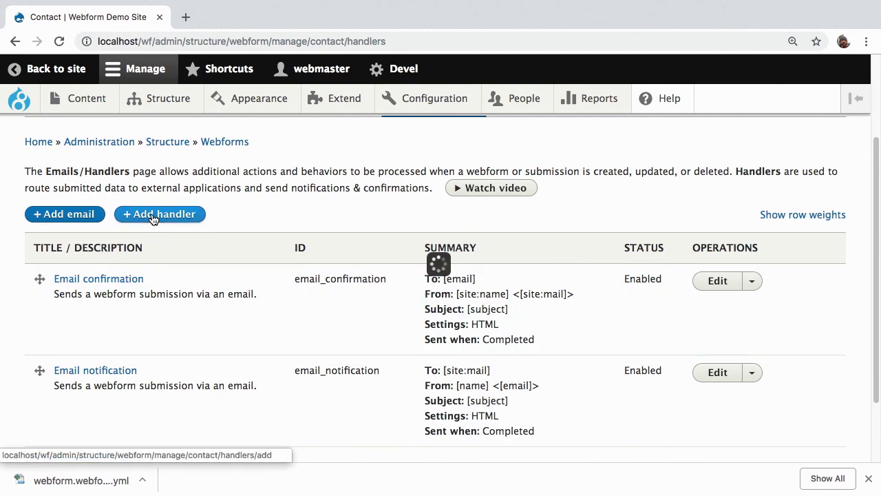
scroll(325, 231, "down", 1)
left_click(174, 308)
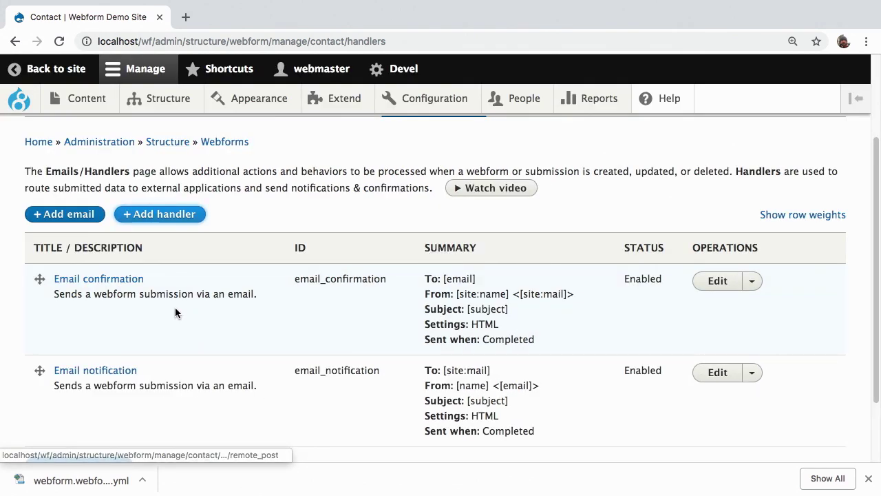
Review the Remote post handler's general settings, covering the Completed, Updated and Deleted URLs and the selectable submission data
scroll(481, 265, "down", 3)
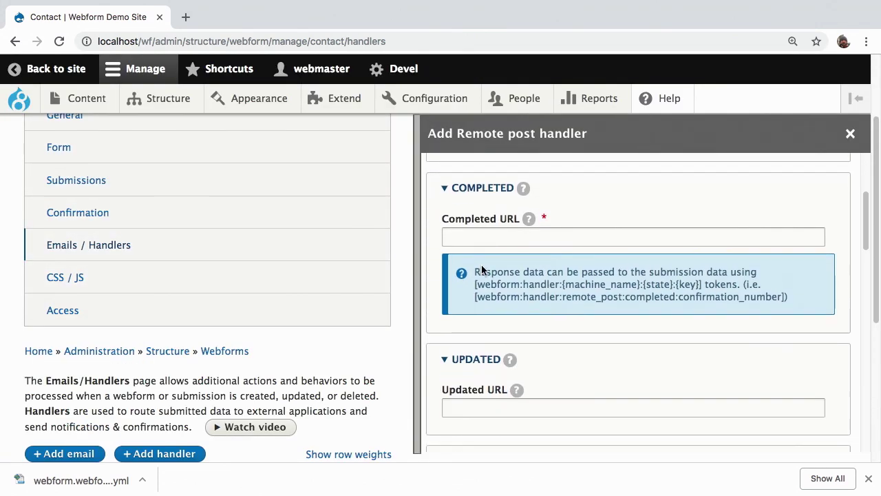
left_click(472, 229)
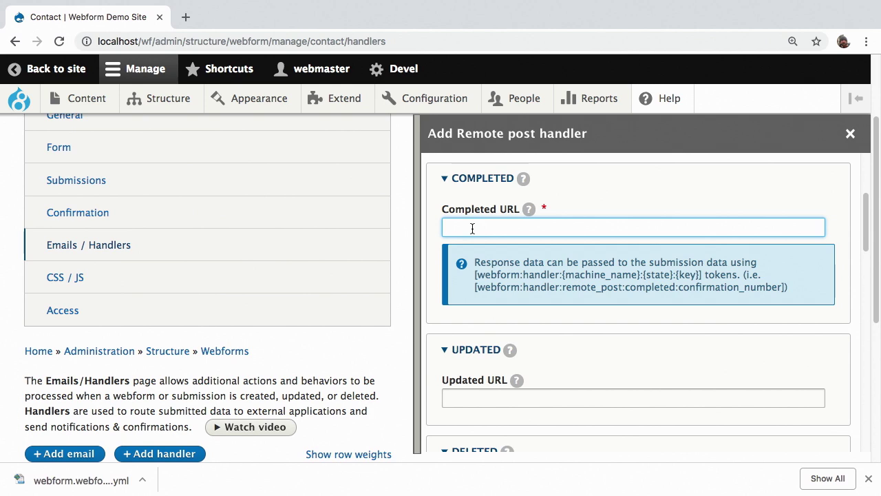
scroll(472, 229, "down", 3)
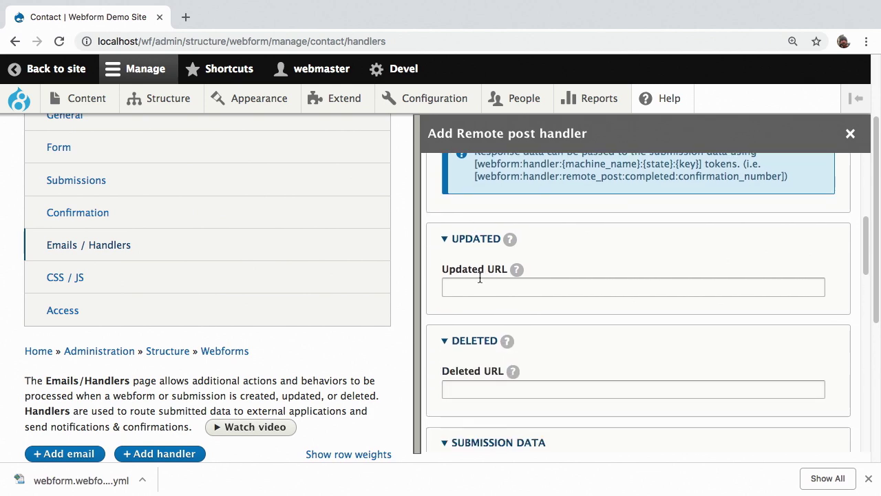
scroll(480, 277, "up", 4)
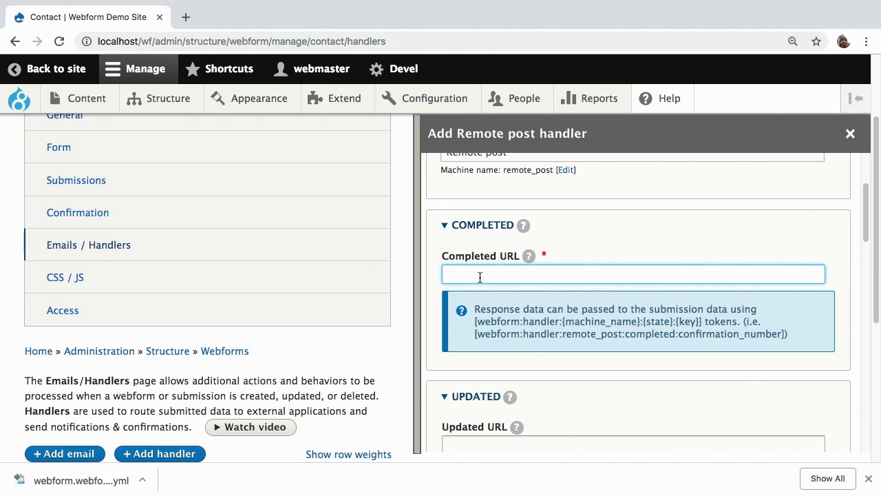
scroll(479, 277, "down", 3)
scroll(480, 278, "down", 3)
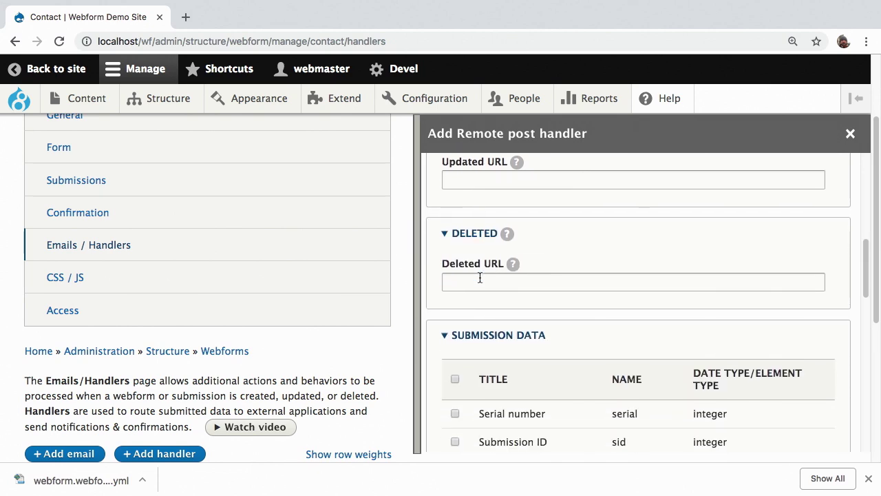
scroll(480, 278, "down", 5)
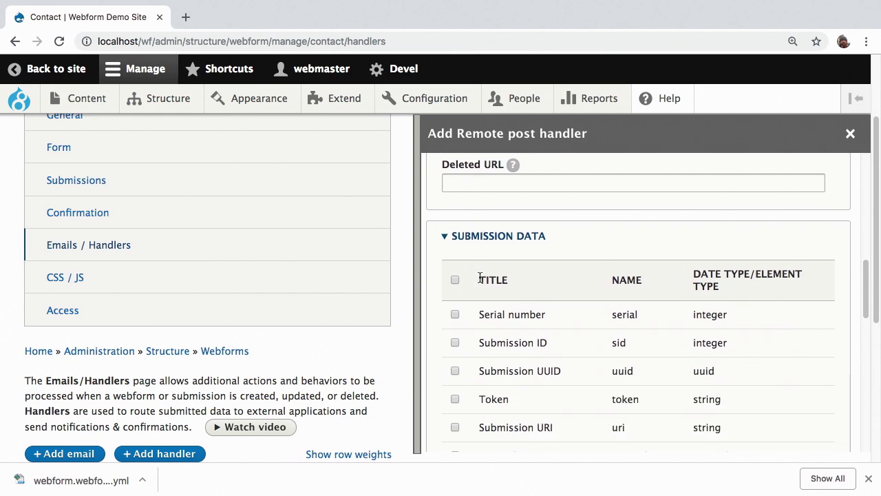
scroll(480, 277, "down", 1)
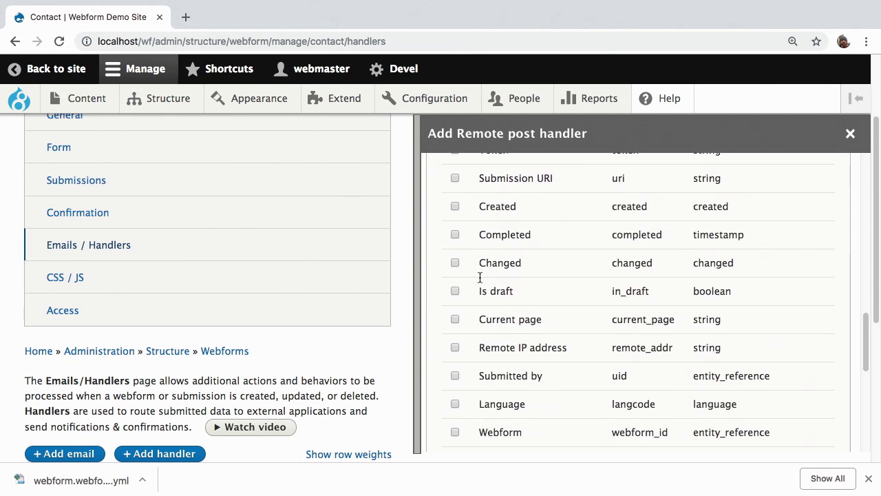
scroll(480, 277, "down", 5)
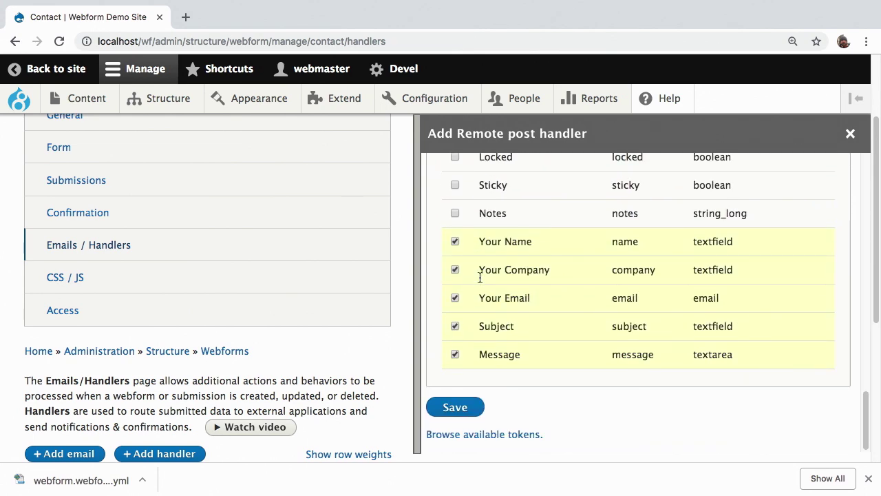
scroll(480, 277, "up", 10)
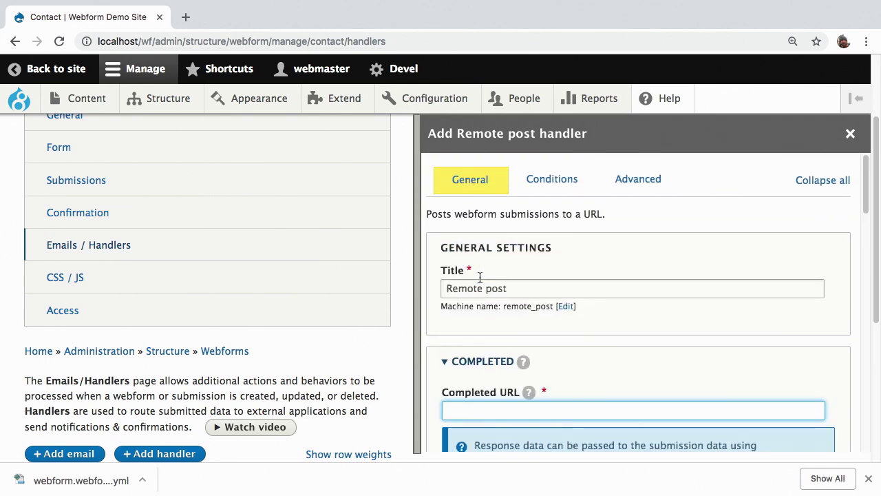
Review the Remote post handler's advanced settings, from method and post type to custom data, options and error response messages
left_click(629, 179)
scroll(553, 267, "down", 3)
scroll(552, 272, "down", 1)
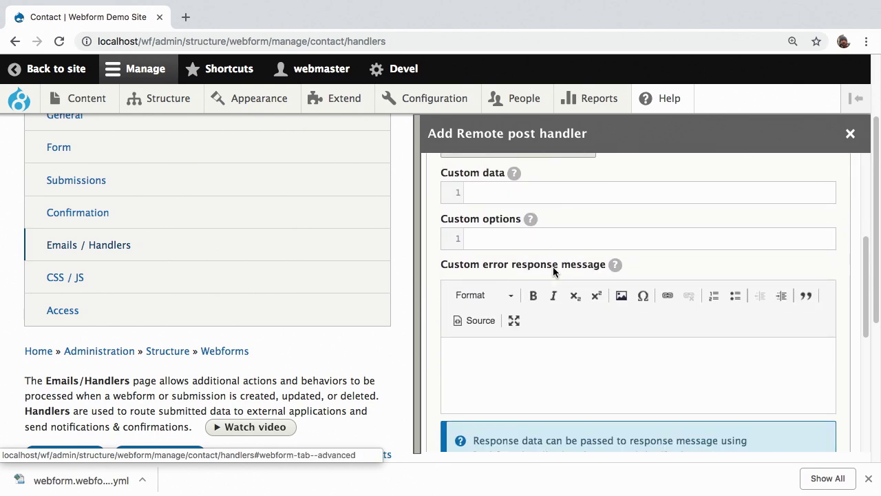
scroll(553, 266, "down", 2)
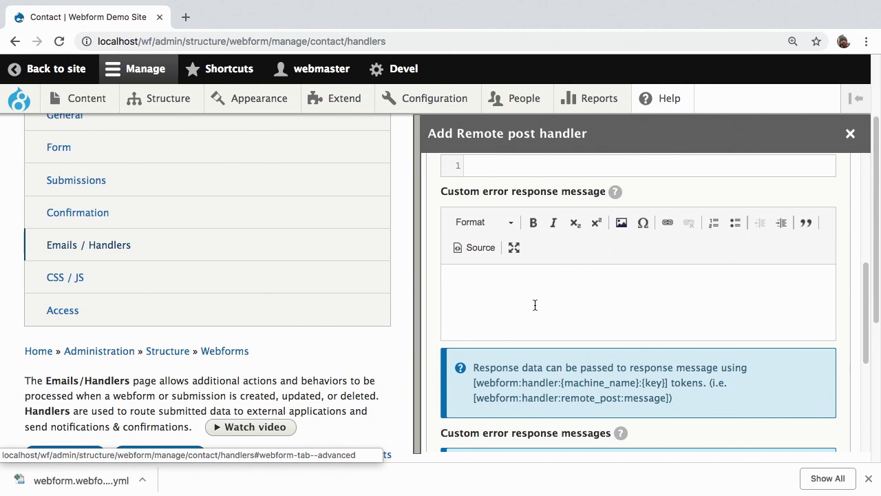
scroll(535, 305, "down", 3)
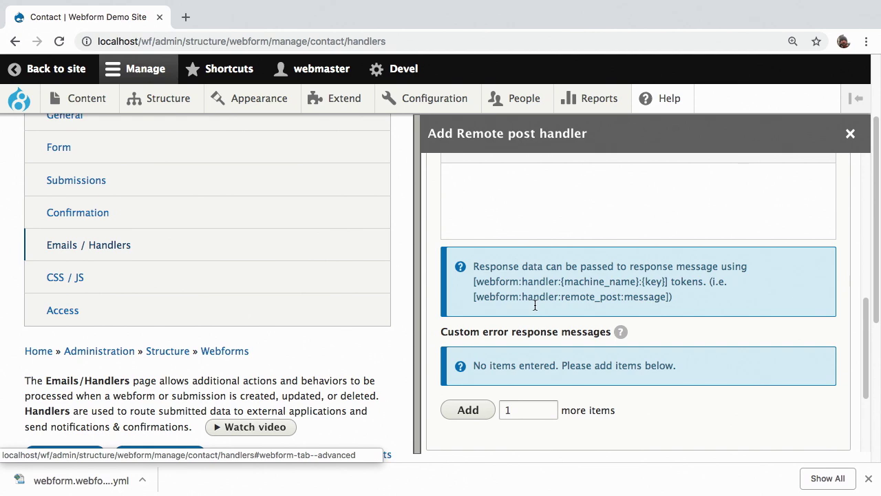
scroll(535, 305, "up", 10)
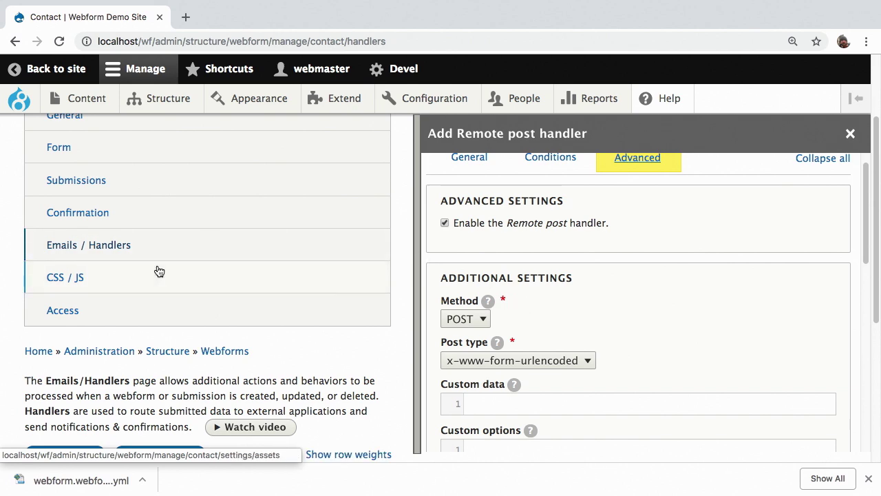
Close the Remote post handler form without saving and return to the Contact webform's handlers list
scroll(157, 271, "up", 2)
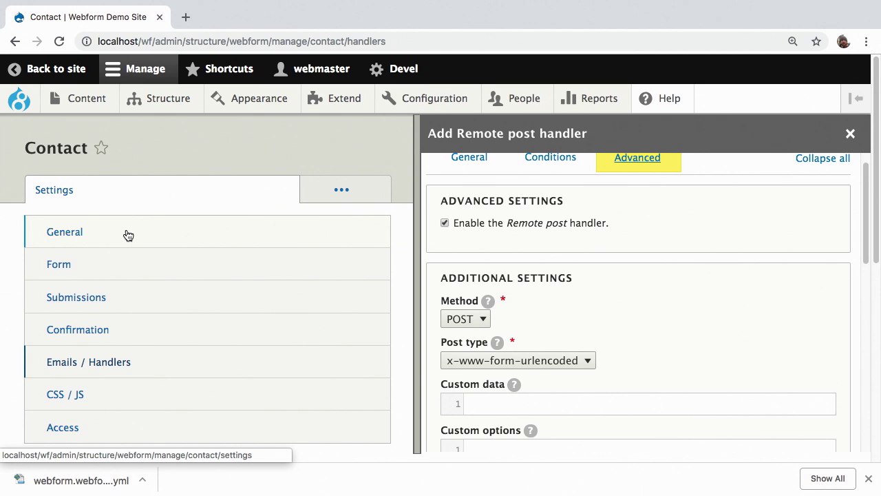
scroll(126, 234, "down", 3)
scroll(127, 234, "up", 3)
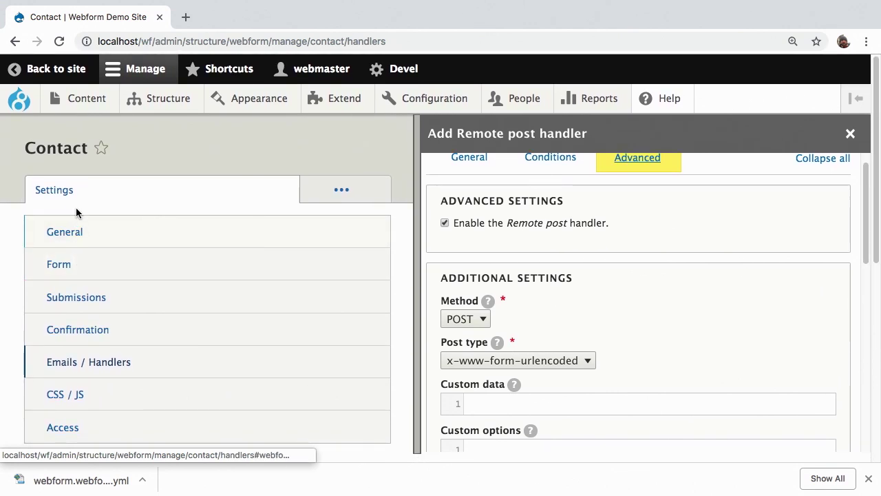
left_click(851, 135)
scroll(183, 199, "up", 5)
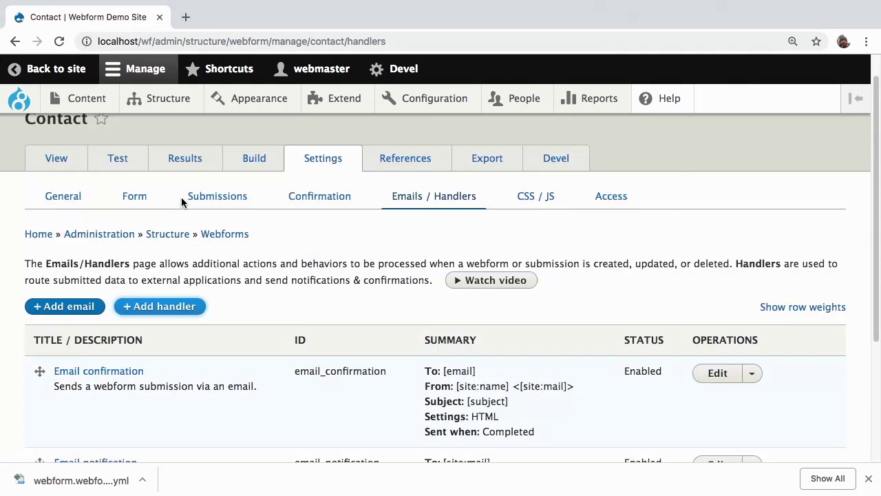
Open the API test form for the Contact webform
left_click(118, 188)
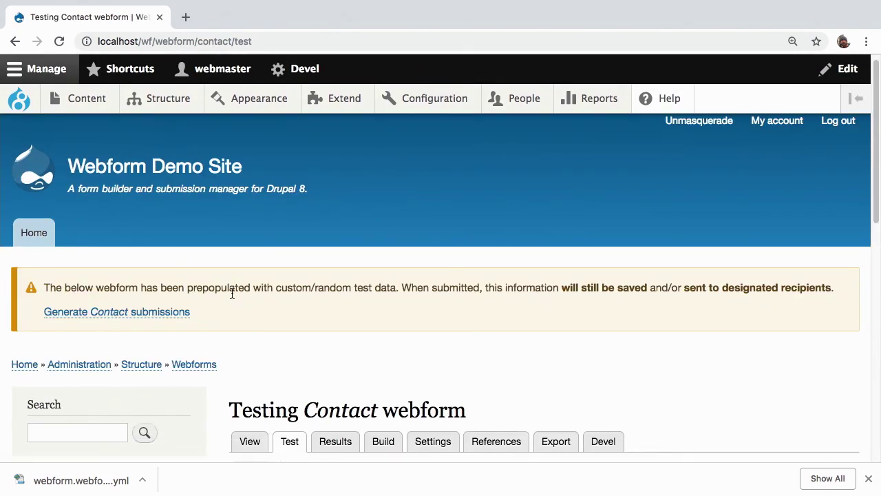
scroll(232, 291, "down", 3)
left_click(310, 266)
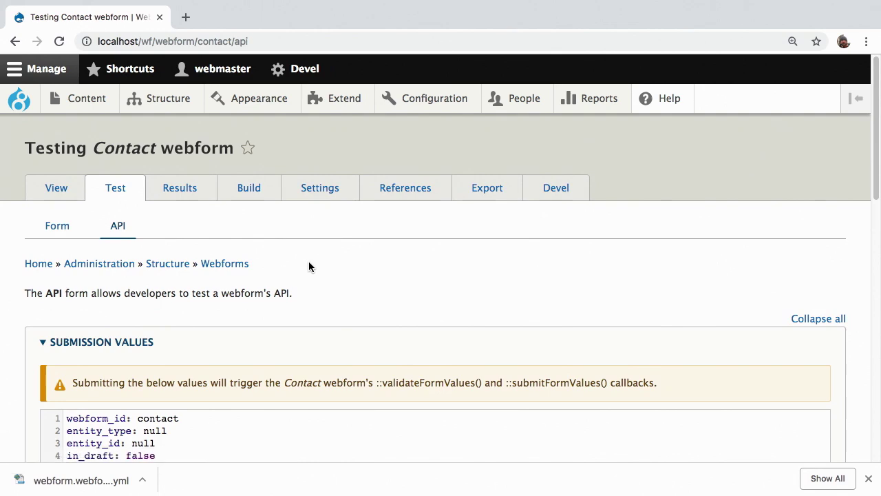
Examine the API test page's sample PHP code for checking, validating and submitting Contact webform values, and highlight the code after the data array
scroll(309, 267, "down", 10)
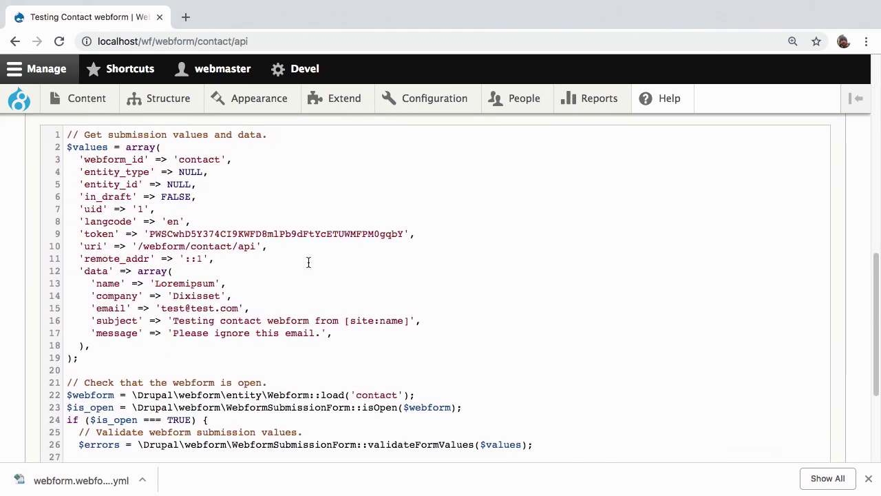
scroll(308, 262, "down", 3)
scroll(308, 262, "up", 2)
scroll(308, 261, "down", 3)
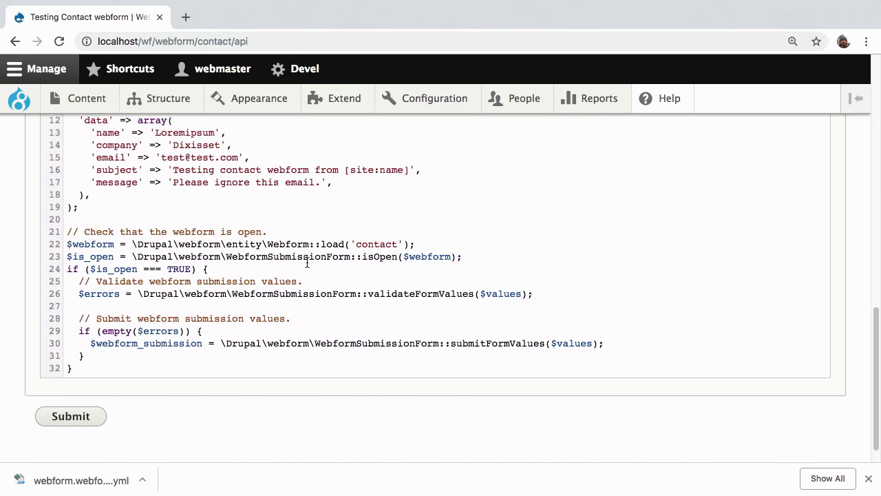
scroll(255, 238, "up", 4)
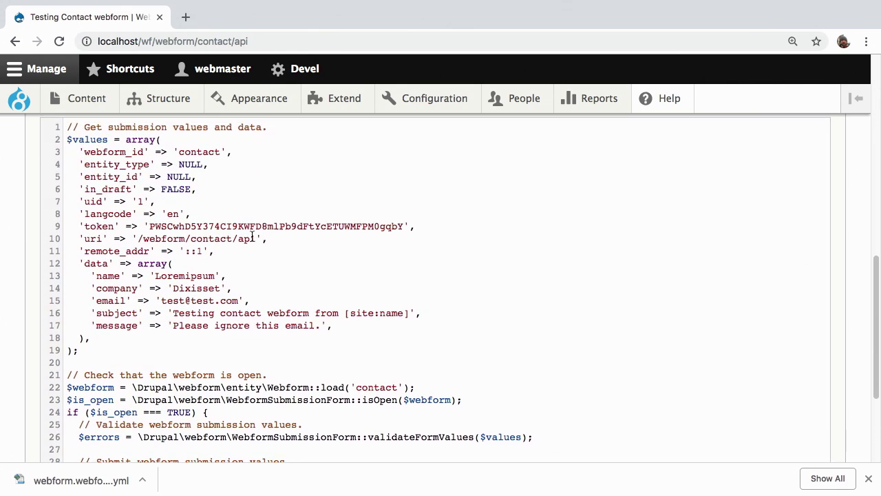
scroll(252, 238, "down", 4)
left_click(203, 184)
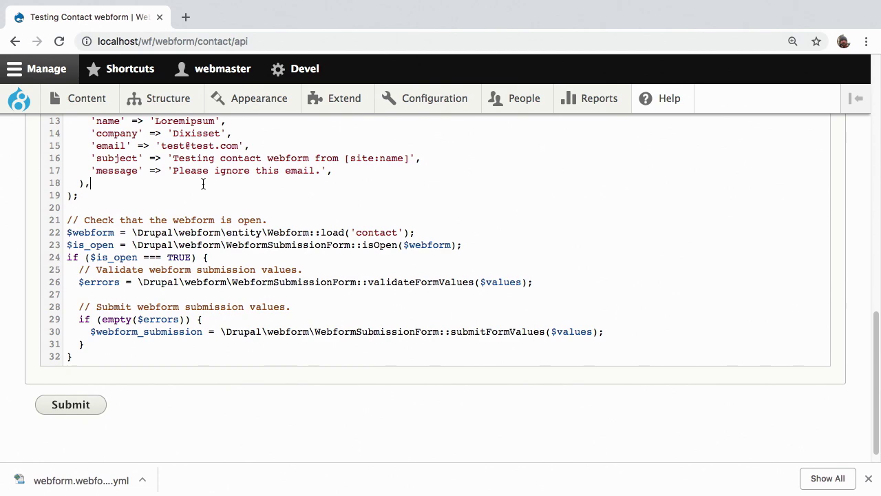
left_click_drag(204, 184, 325, 333)
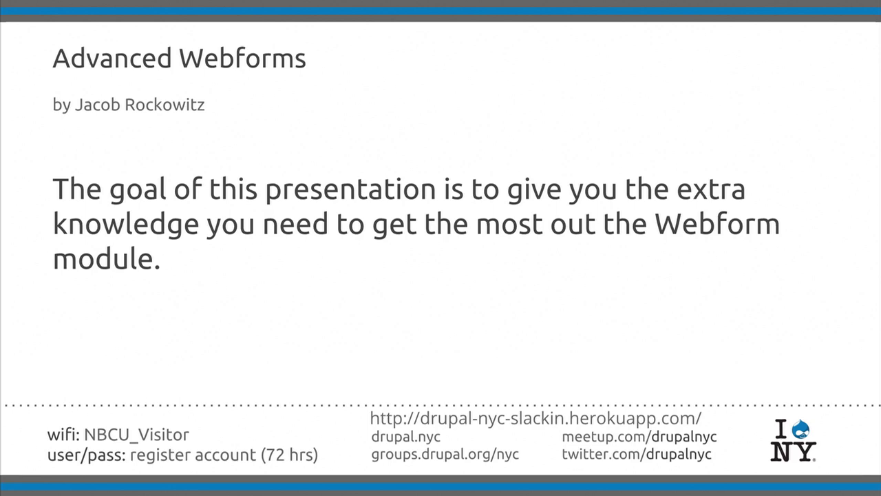
key("f")
key("Right")
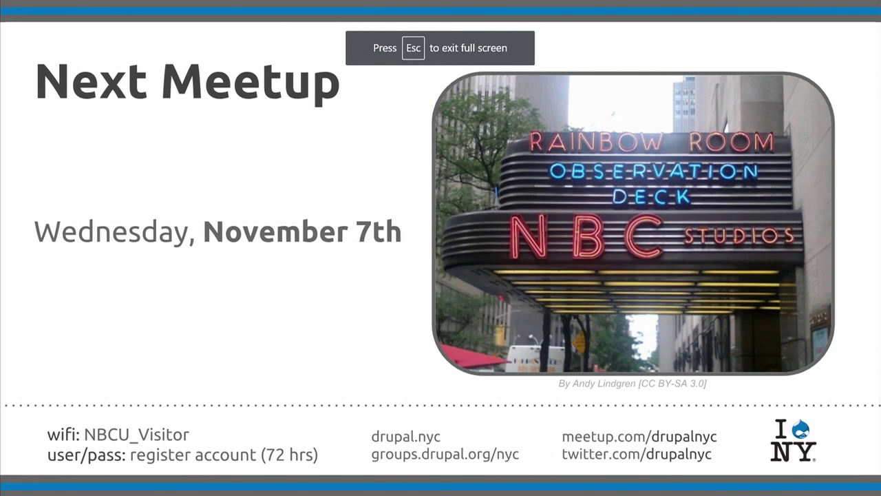